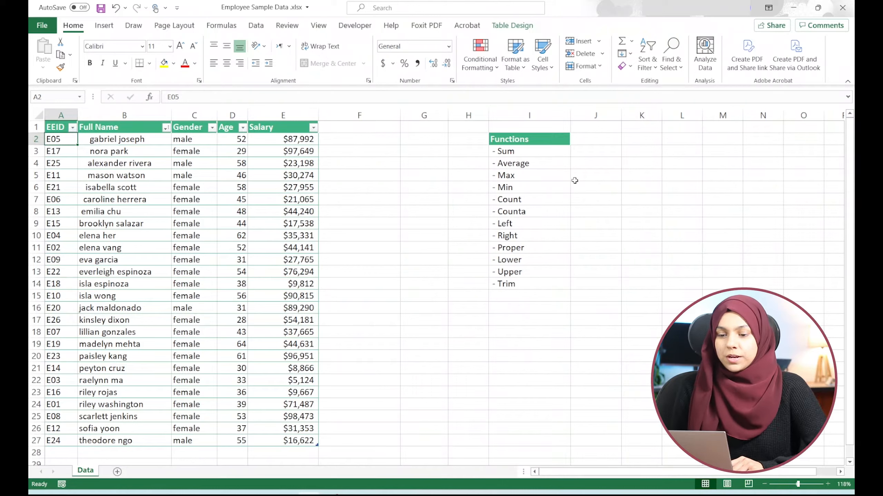
left_click(591, 152)
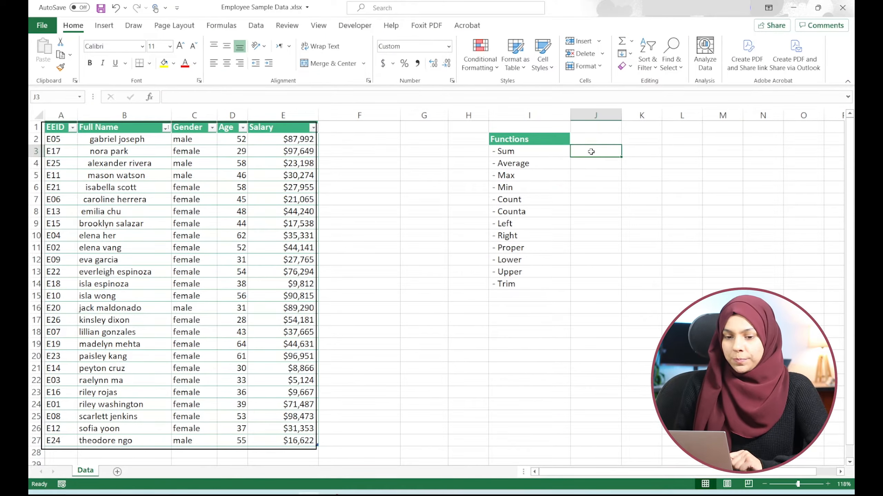
left_click_drag(534, 150, 506, 284)
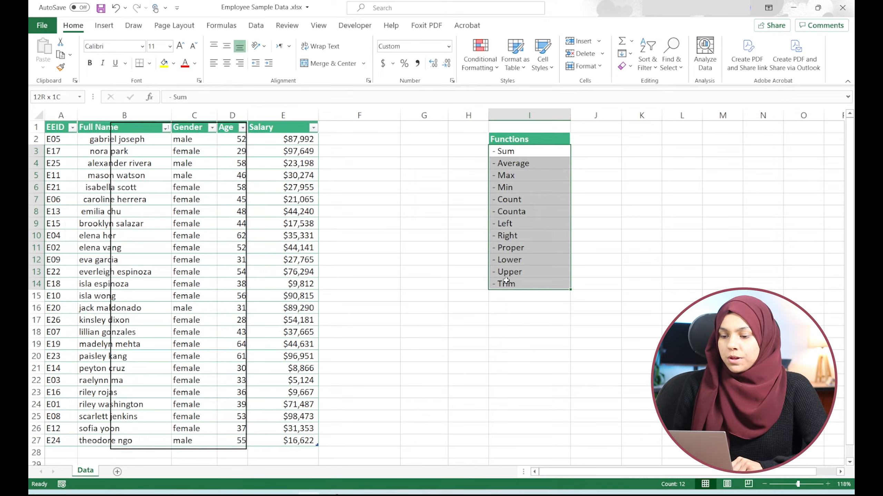
left_click(603, 154)
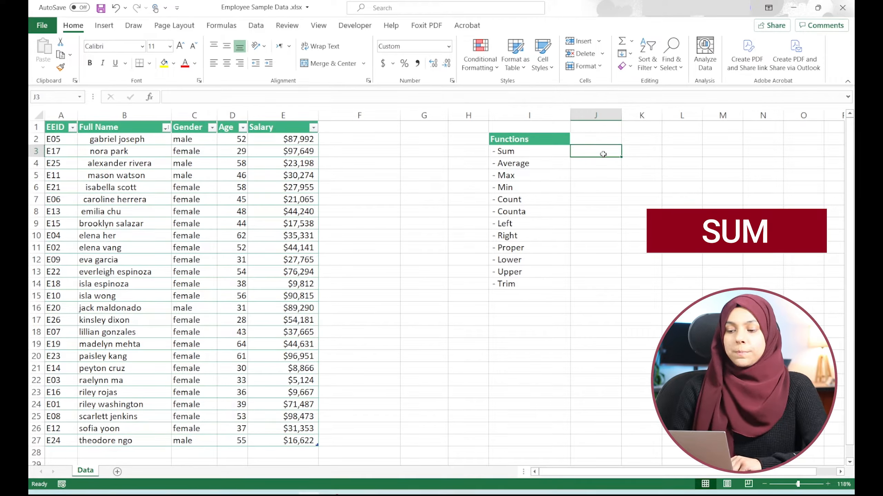
- Try adding the first two salaries as typed numbers in the Sum result cell, then clear them back to the equals sign
type("=")
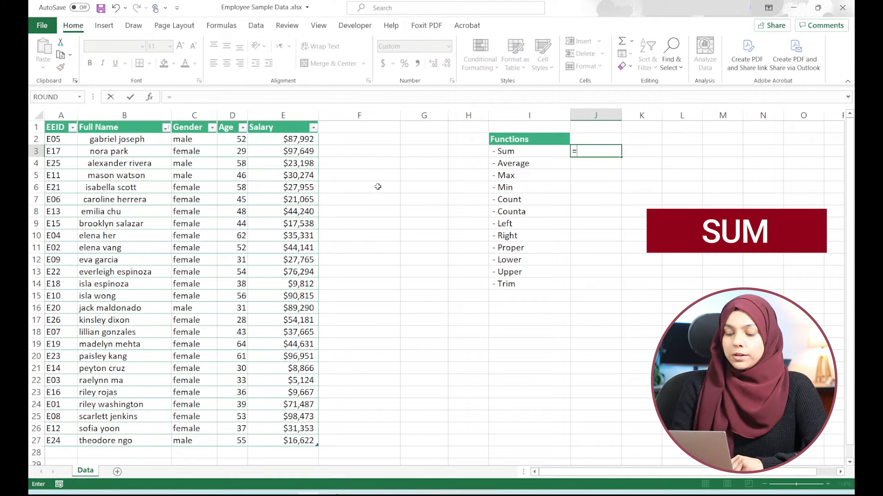
type("8")
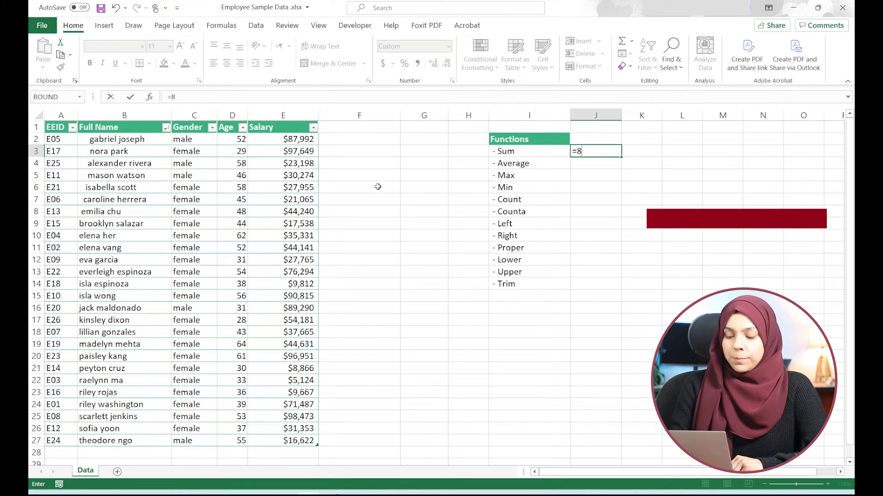
type("7992")
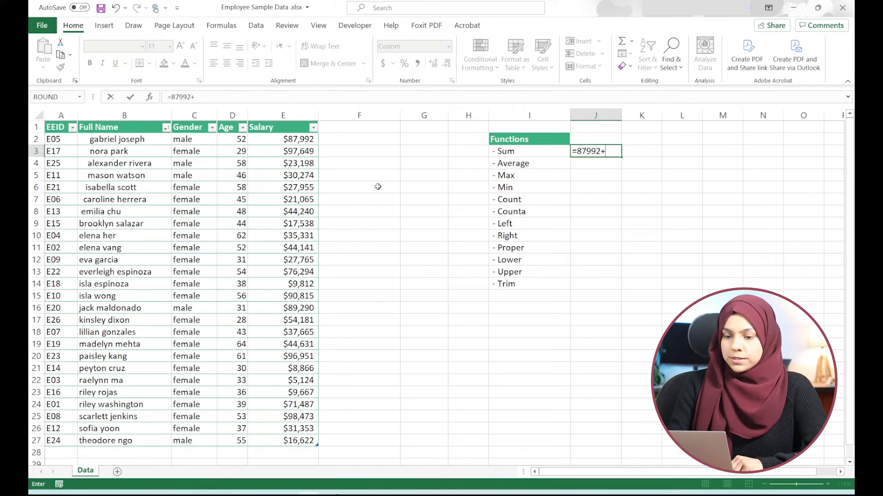
type("+97")
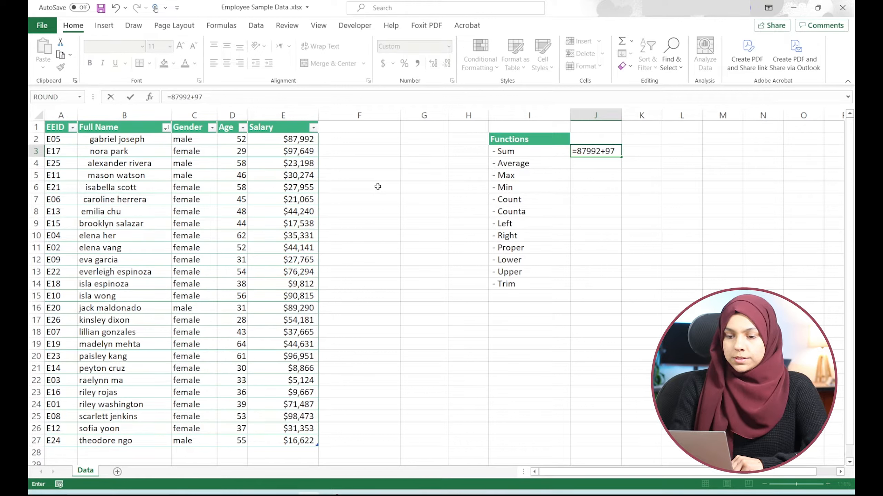
type("649")
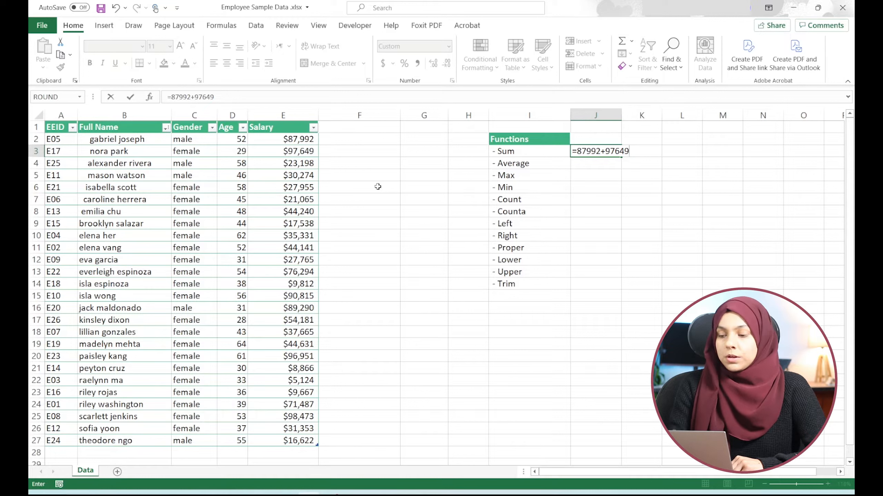
key("BackSpace")
key("BackSpace")
key("BackSpace")
key("BackSpace")
key("BackSpace")
key("BackSpace")
key("BackSpace")
key("BackSpace")
key("BackSpace")
key("BackSpace")
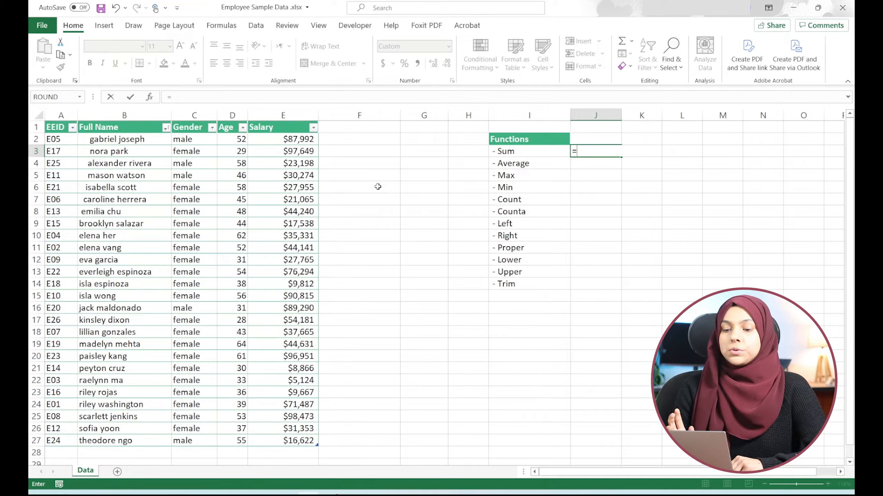
- Try adding the first salary cells by reference in the Sum result cell, then cancel the entry
left_click(299, 138)
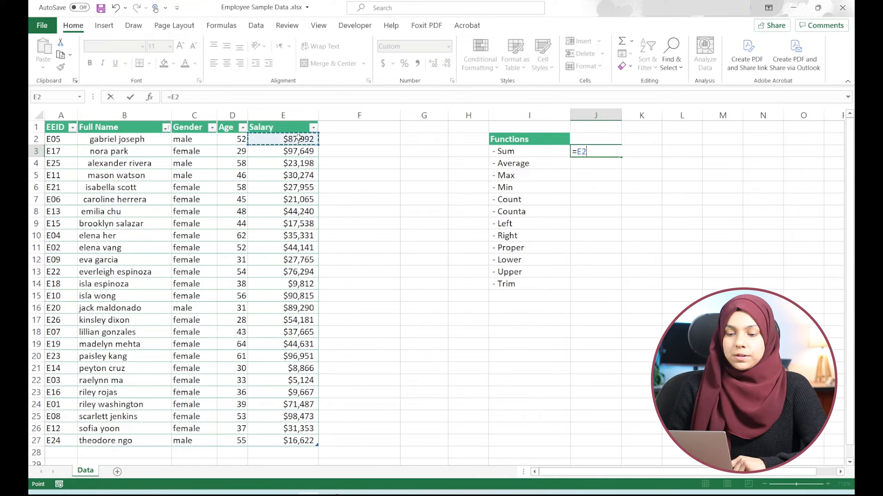
type("+")
left_click(298, 152)
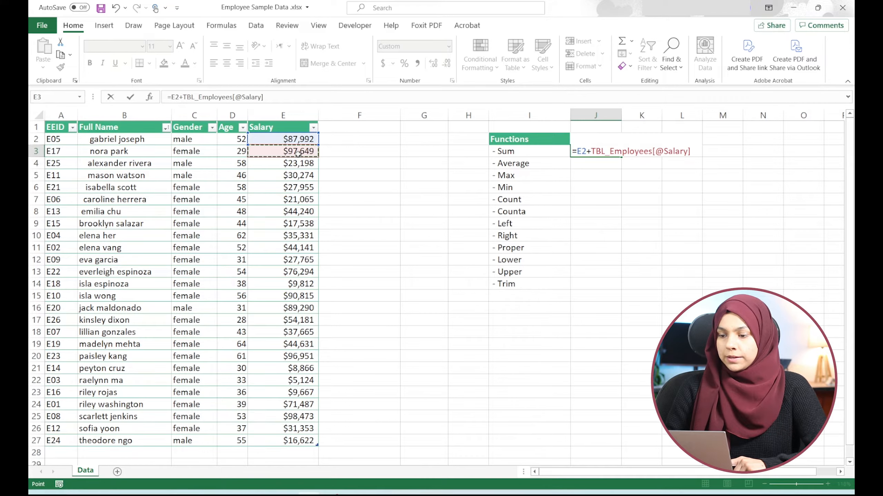
type("+")
left_click(297, 164)
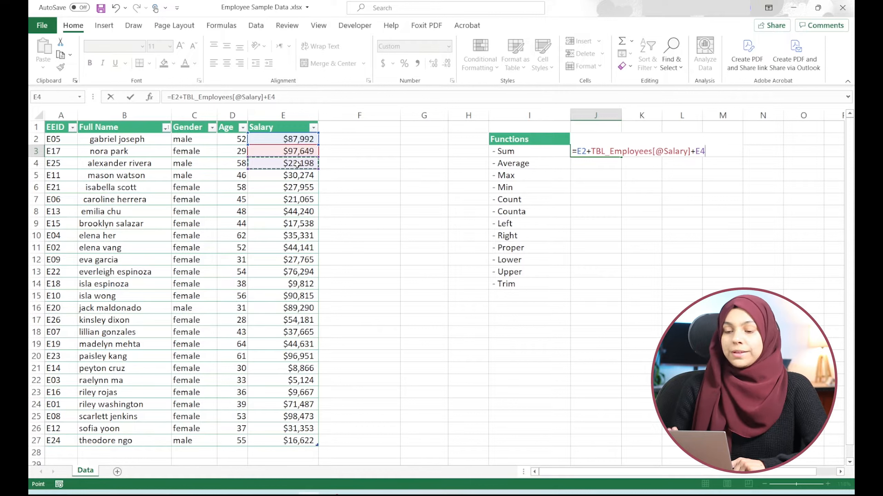
key("BackSpace")
key("BackSpace")
key("BackSpace")
key("BackSpace")
key("BackSpace")
key("BackSpace")
key("BackSpace")
key("BackSpace")
key("BackSpace")
key("BackSpace")
key("BackSpace")
key("BackSpace")
key("BackSpace")
key("BackSpace")
key("BackSpace")
key("BackSpace")
key("BackSpace")
key("BackSpace")
key("BackSpace")
key("BackSpace")
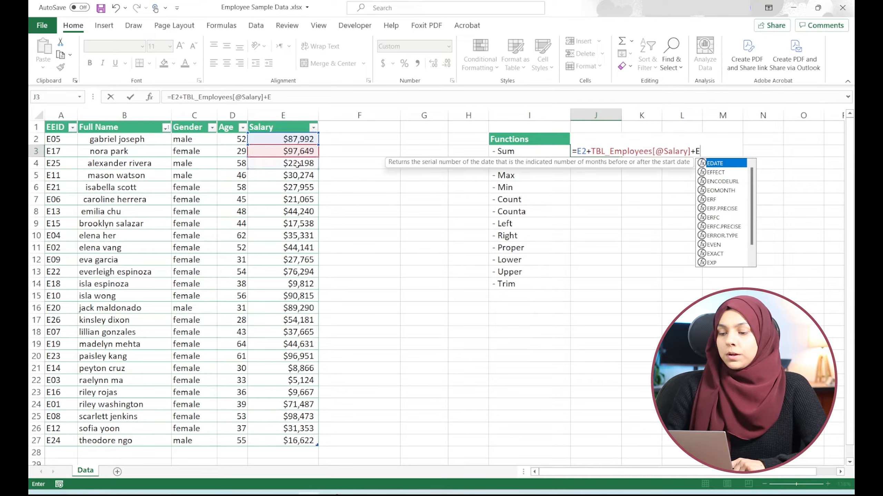
key("Escape")
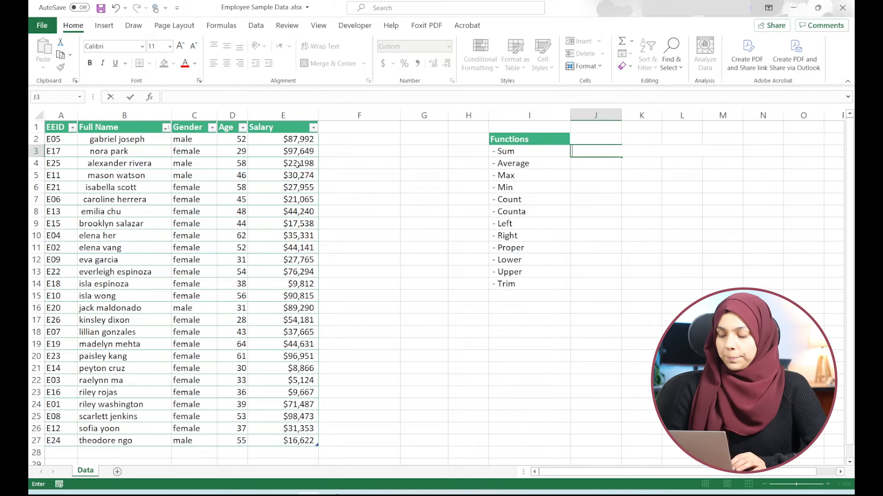
- Enter a SUM formula totalling the whole Salary column in the result cell beside Sum
type("=sum")
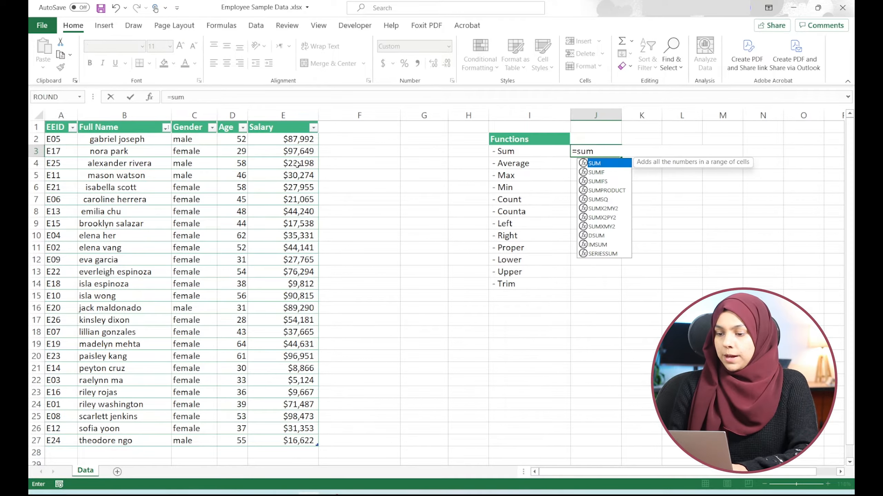
key("Tab")
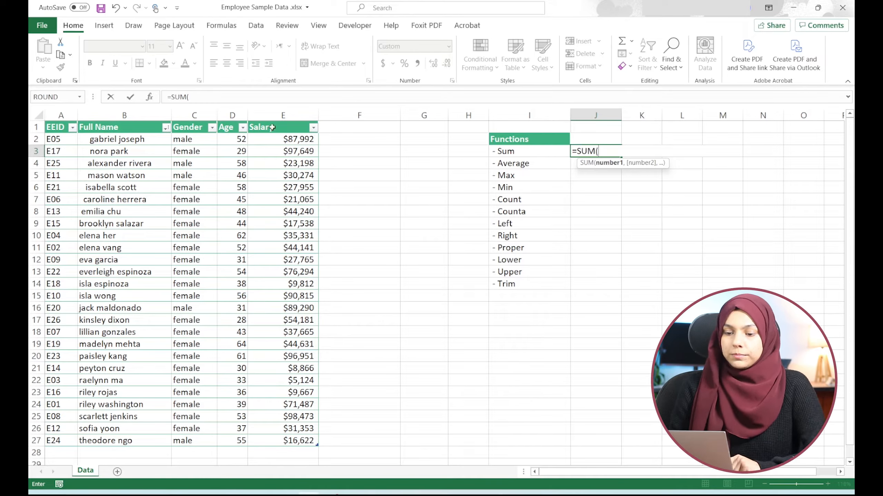
left_click(291, 139)
key("ctrl+shift+Down")
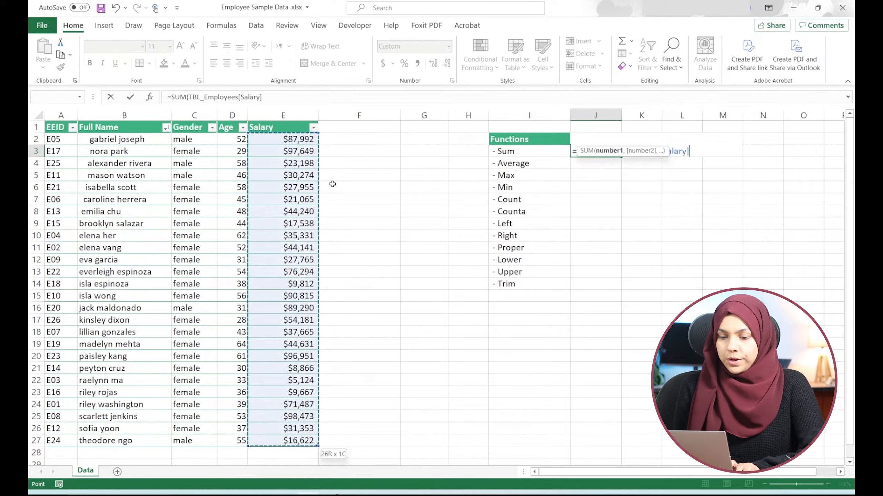
key("Return")
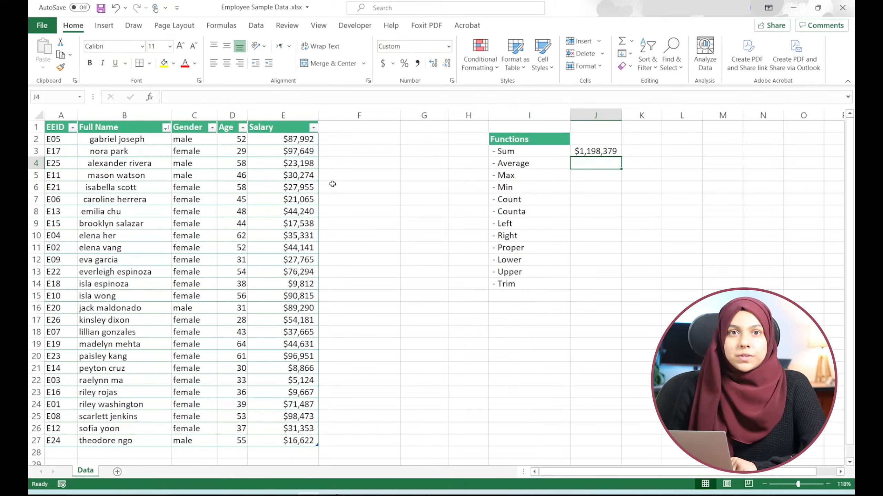
key("Up")
key("Down")
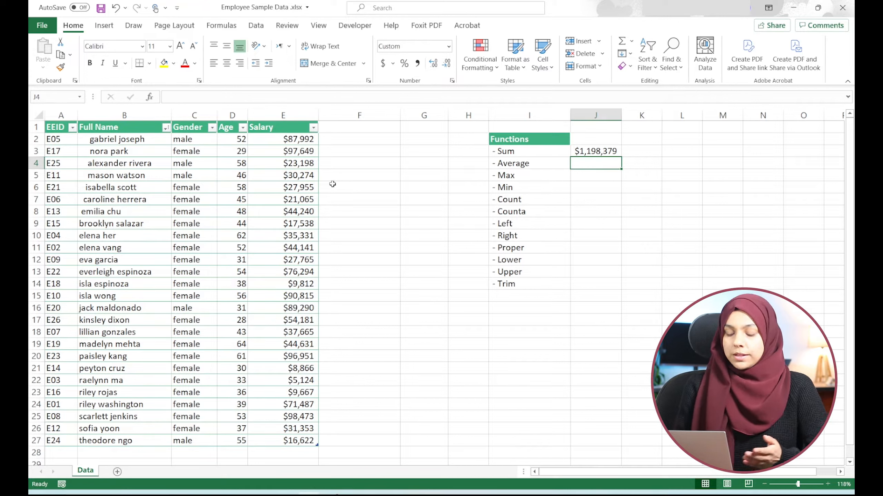
- Enter an AVERAGE formula over the Salary column in the result cell beside Average
type("=aver")
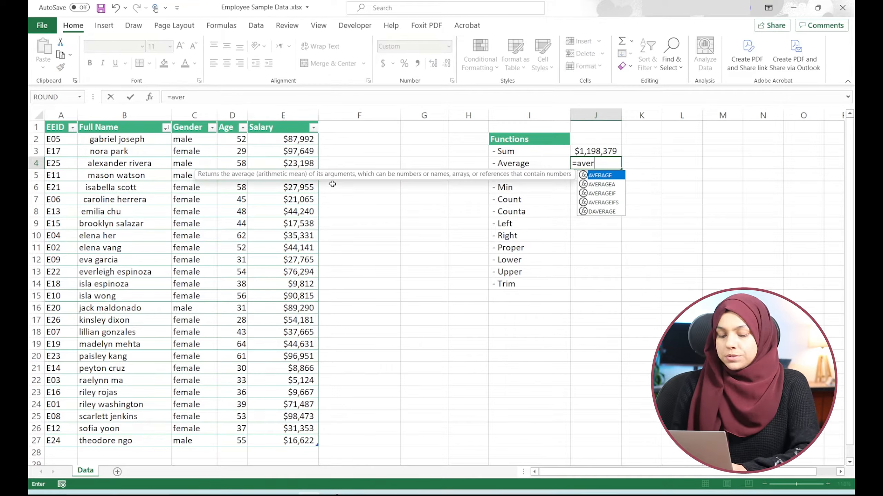
key("Tab")
left_click(276, 140)
key("ctrl+shift+Down")
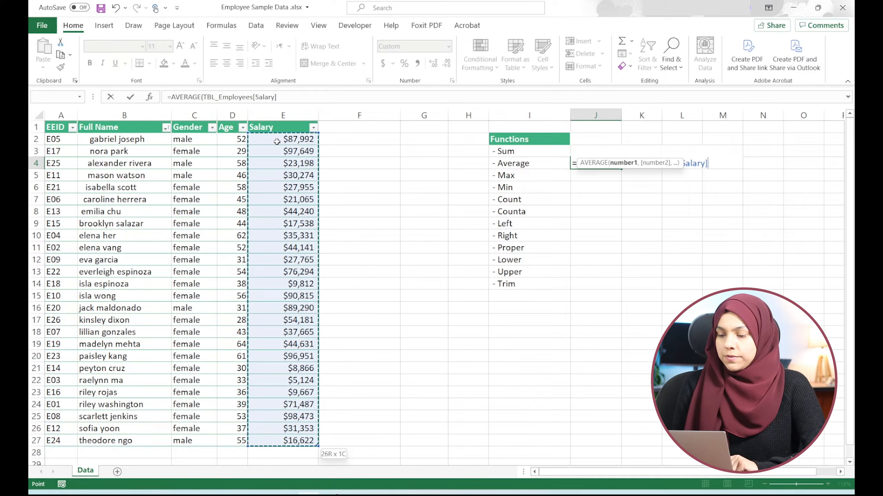
type(")")
key("Return")
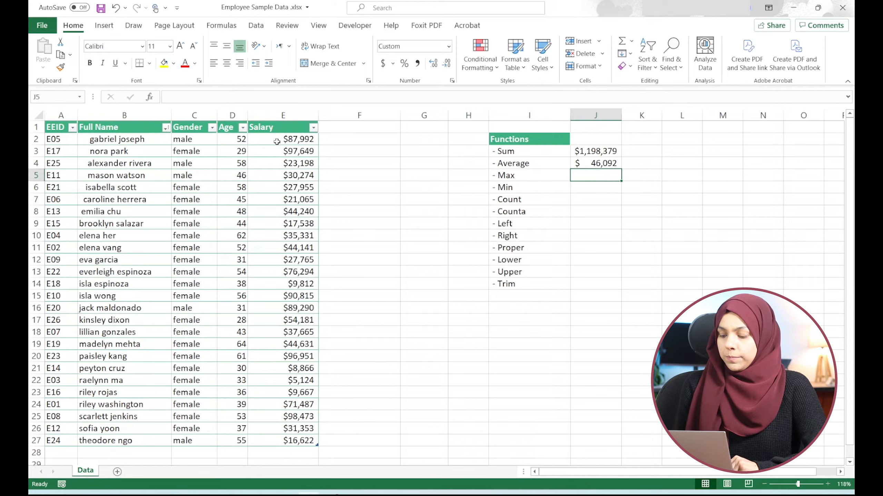
key("Up")
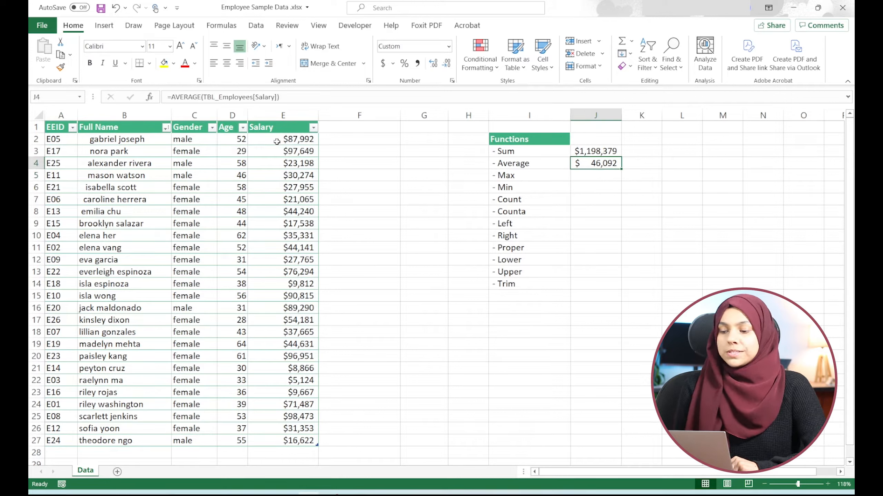
key("Down")
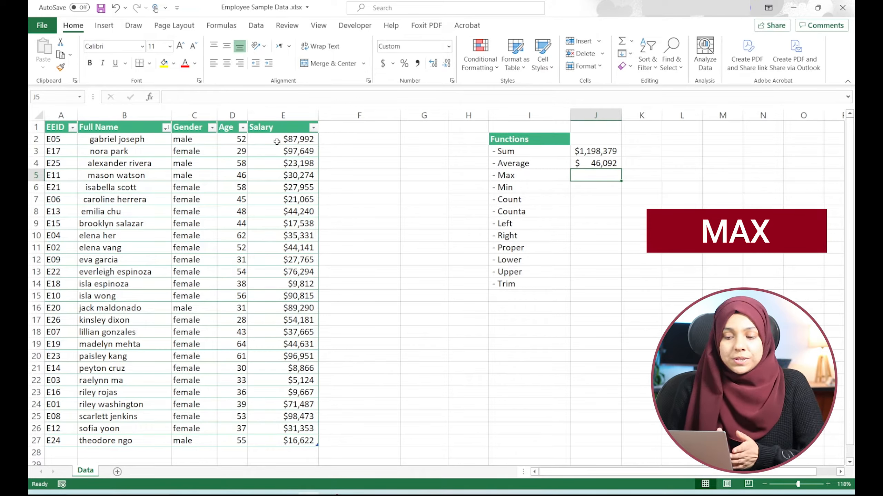
- Enter a MAX formula over the Salary column in the result cell beside Max
type("=max")
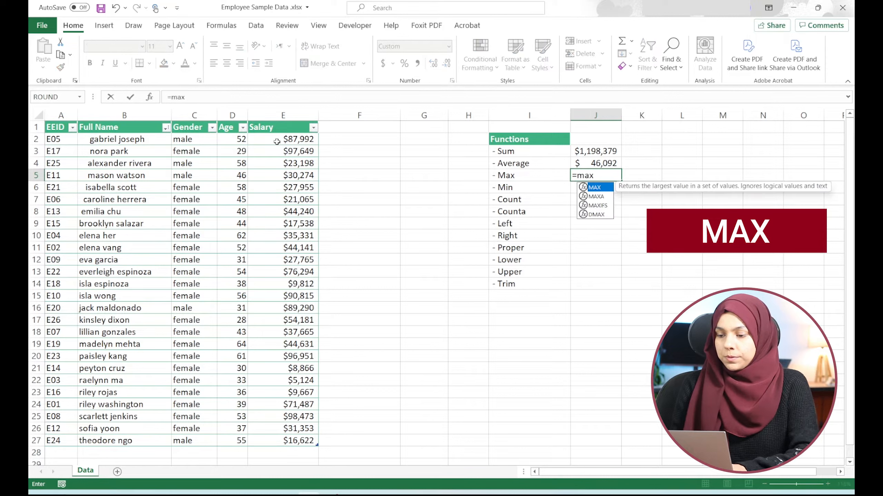
key("Tab")
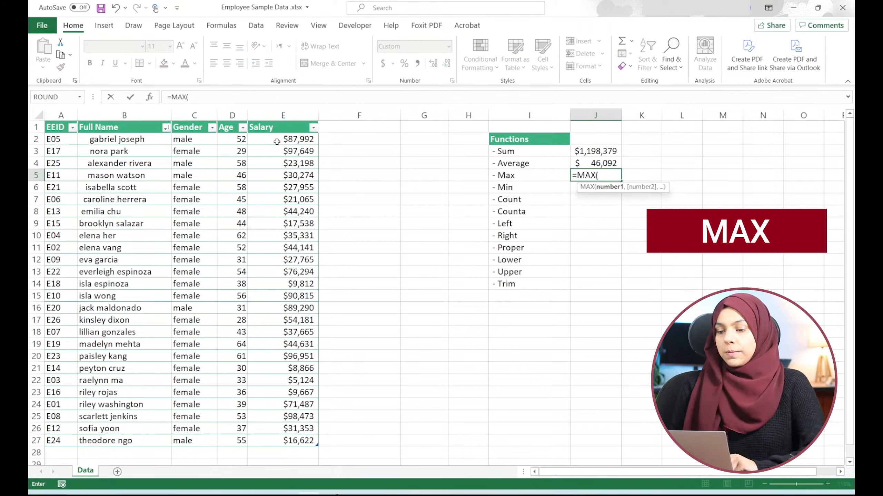
left_click(282, 139)
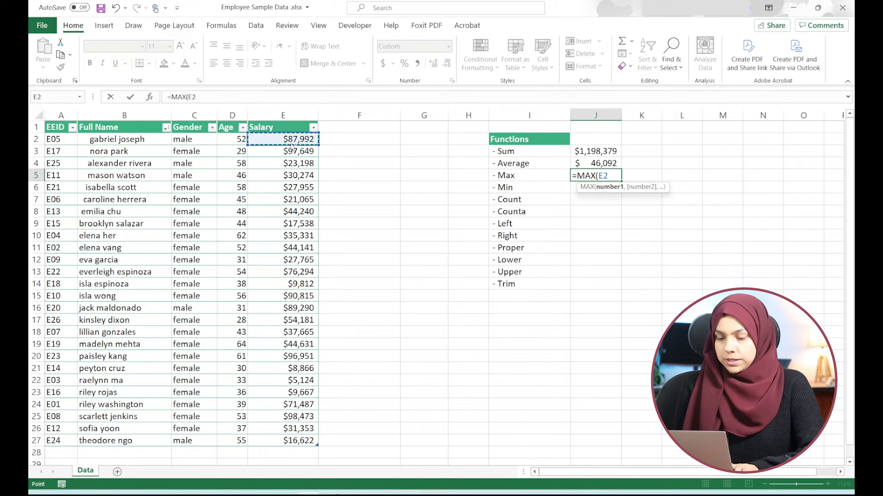
key("ctrl+shift+Down")
key("Return")
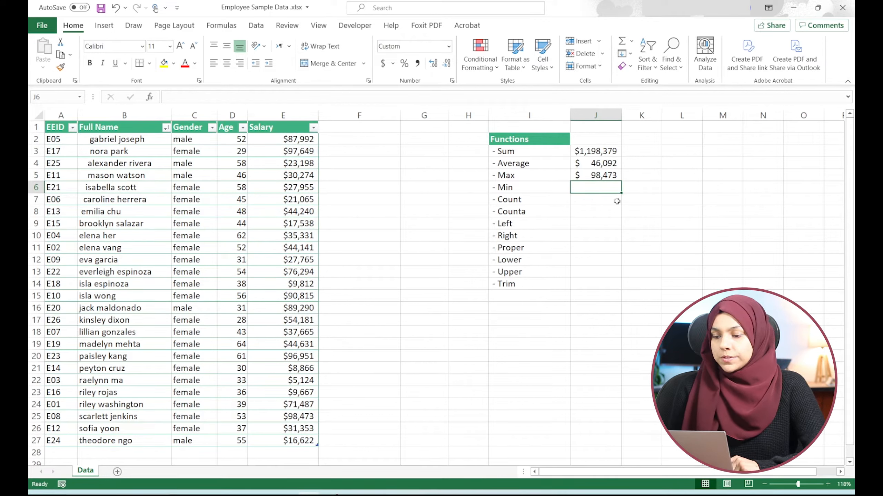
- Sort the employee table by Salary from largest to smallest
left_click(302, 141)
left_click(313, 128)
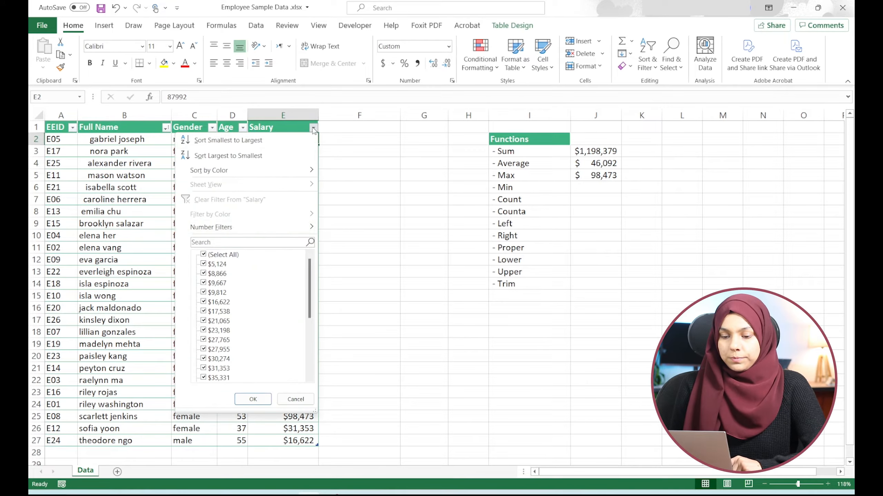
left_click(227, 156)
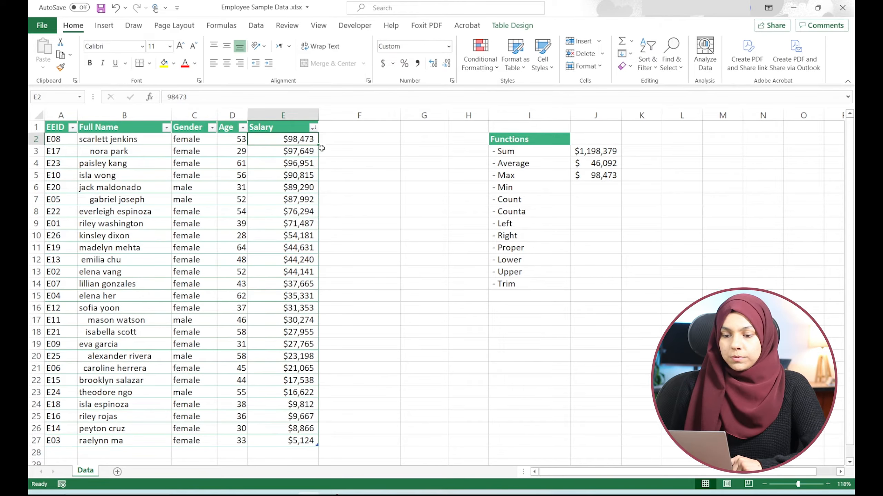
- Enter a MIN formula over the Salary column in the result cell beside Min
left_click(596, 188)
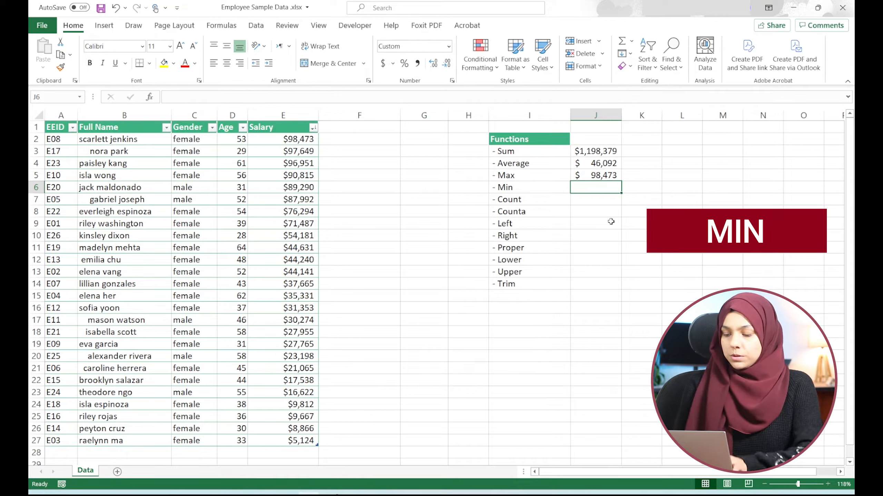
type("=MIN(")
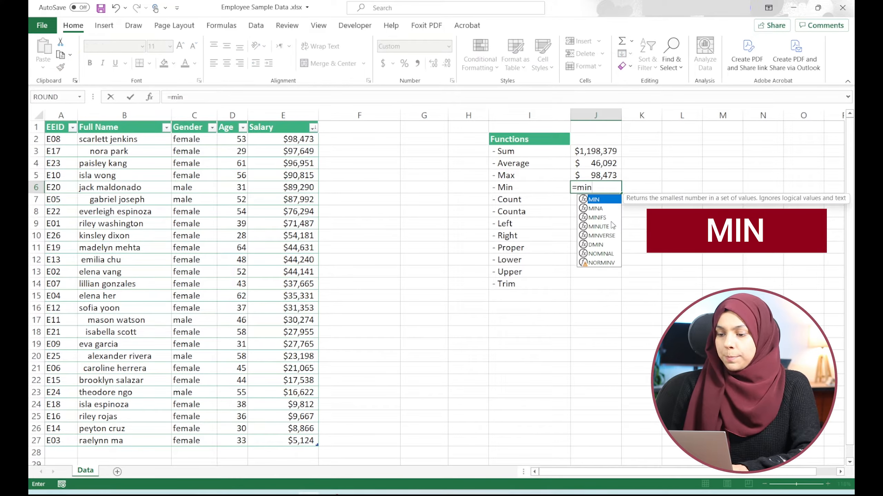
left_click(300, 139)
key("ctrl+shift+Down")
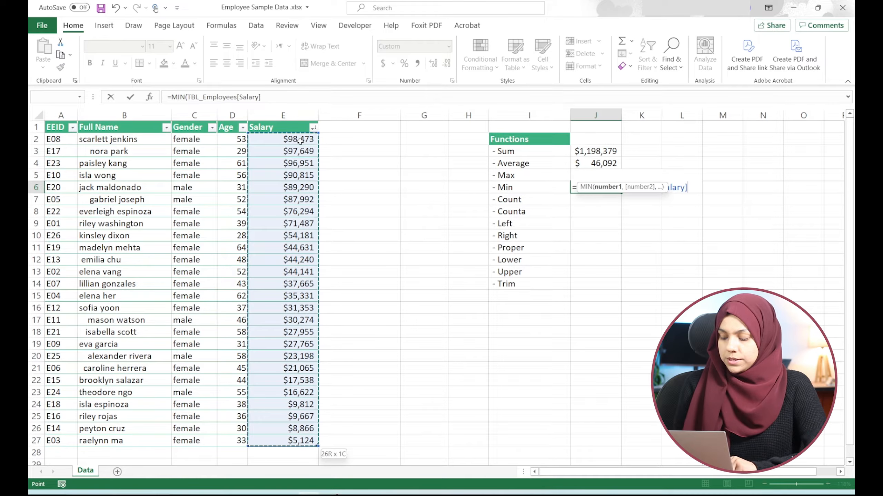
key("Return")
key("Up")
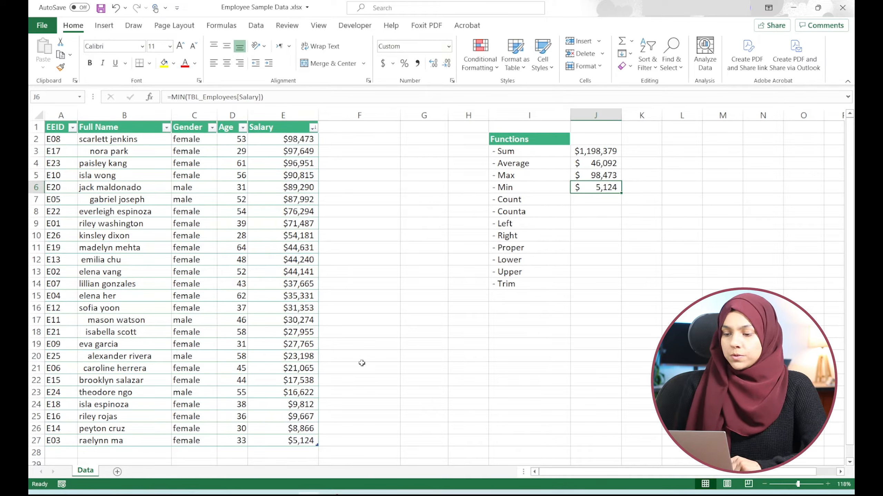
left_click(295, 440)
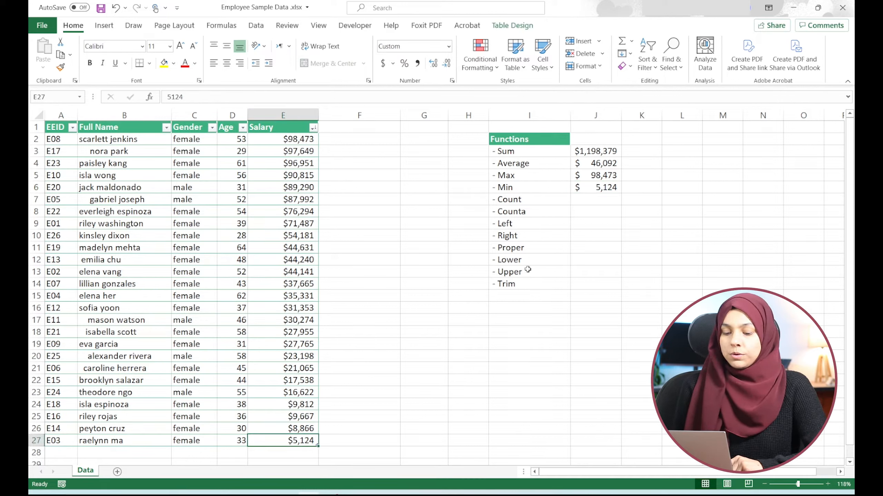
- Enter a COUNT formula over the Gender and Age columns in the result cell beside Count
left_click(601, 198)
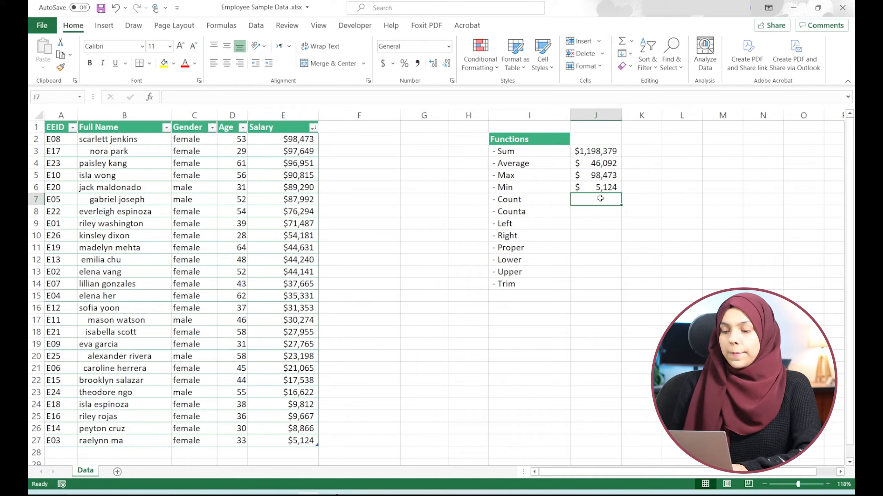
key("Down")
key("Left")
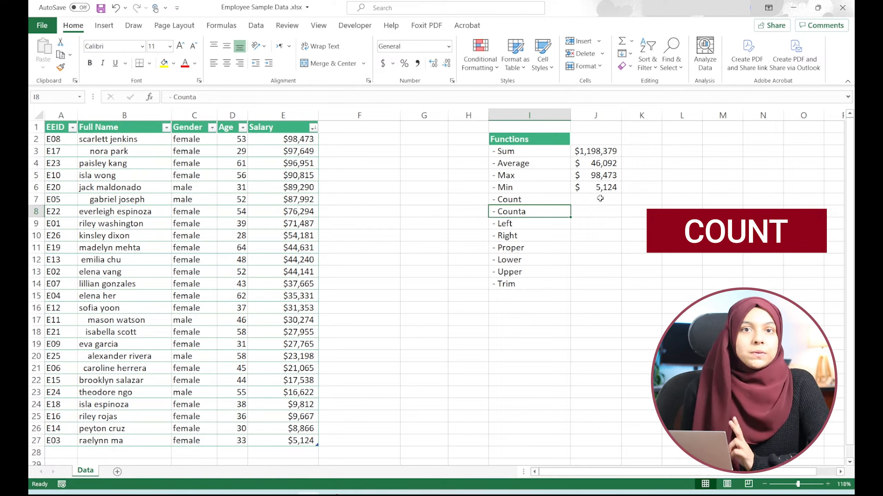
key("Down")
key("Up")
key("Right")
key("Up")
type("=c")
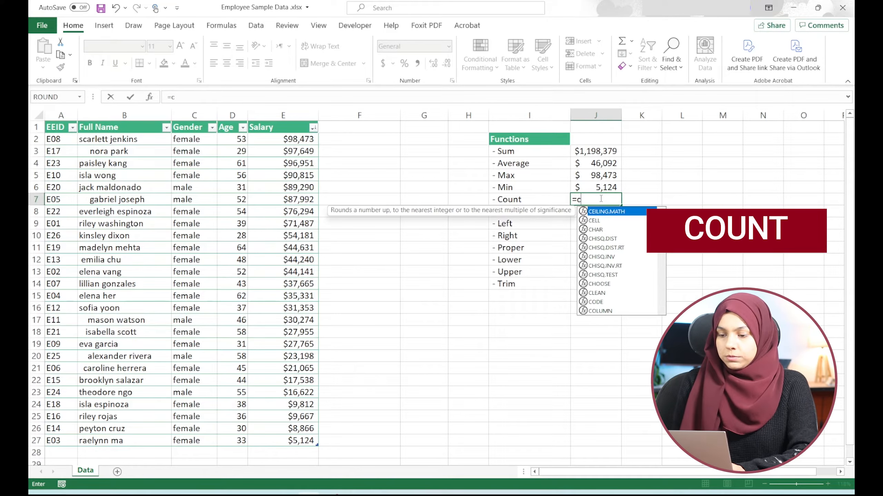
type("oun")
key("Tab")
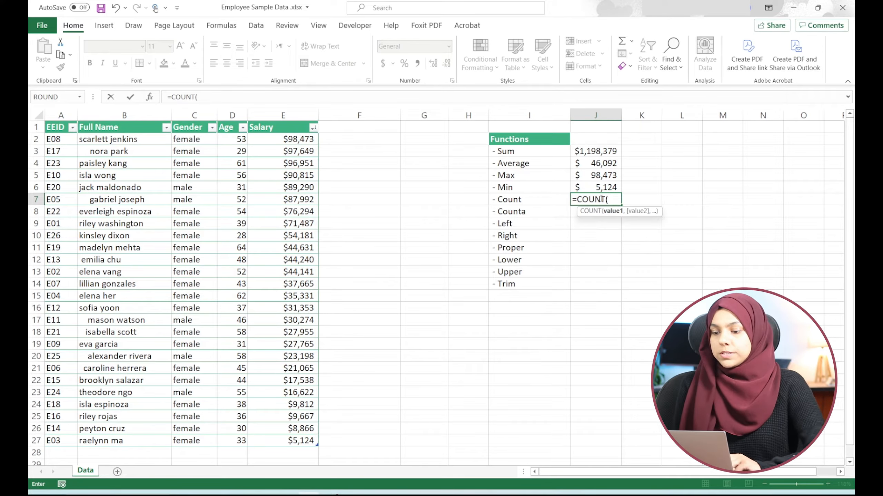
left_click(193, 140)
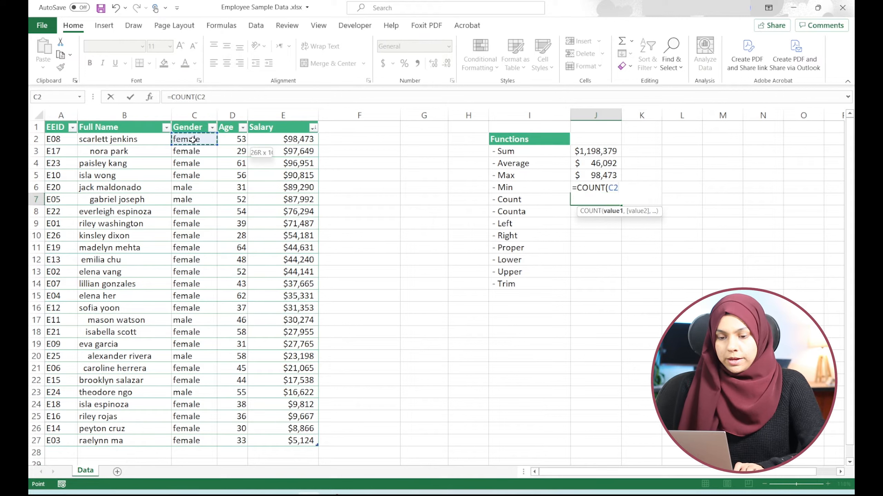
key("ctrl+shift+Down")
key("shift+Right")
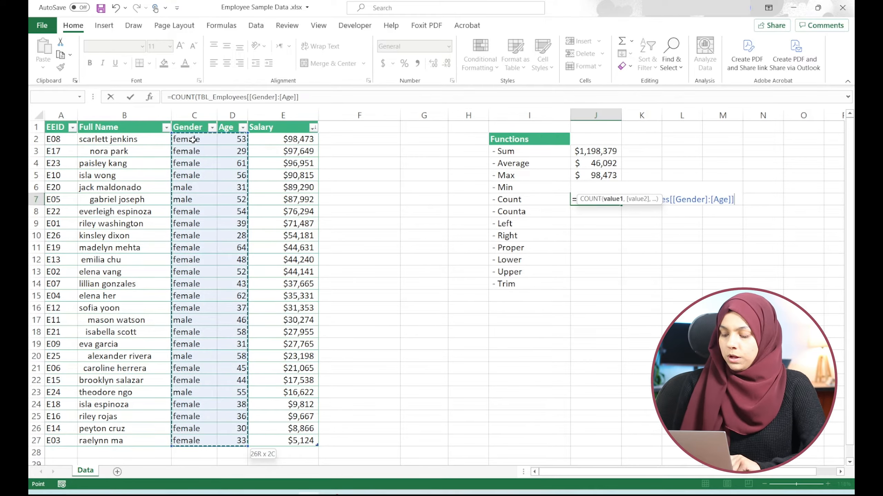
key("Return")
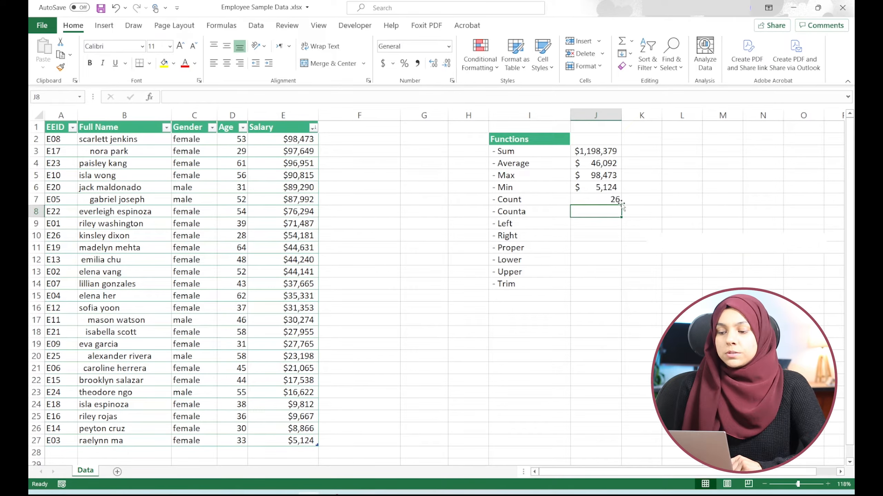
- Enter a COUNTA formula over the Gender and Age columns in the result cell beside Counta
type("=")
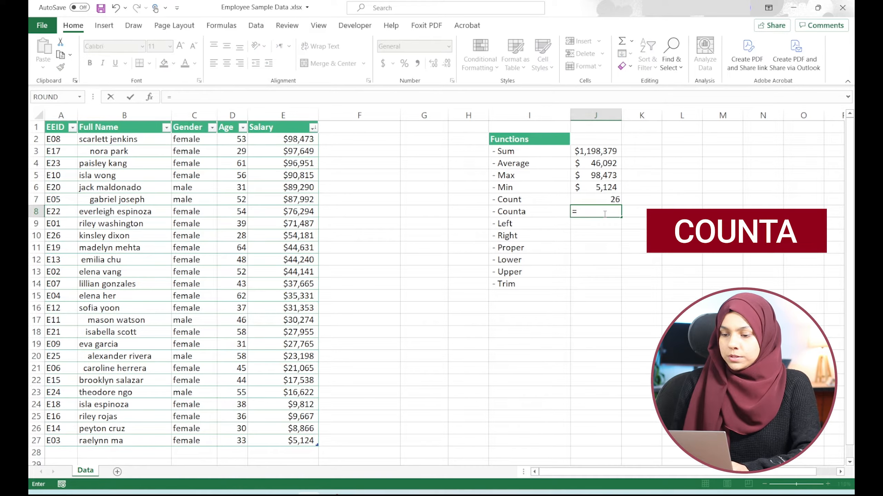
type("counta")
key("Tab")
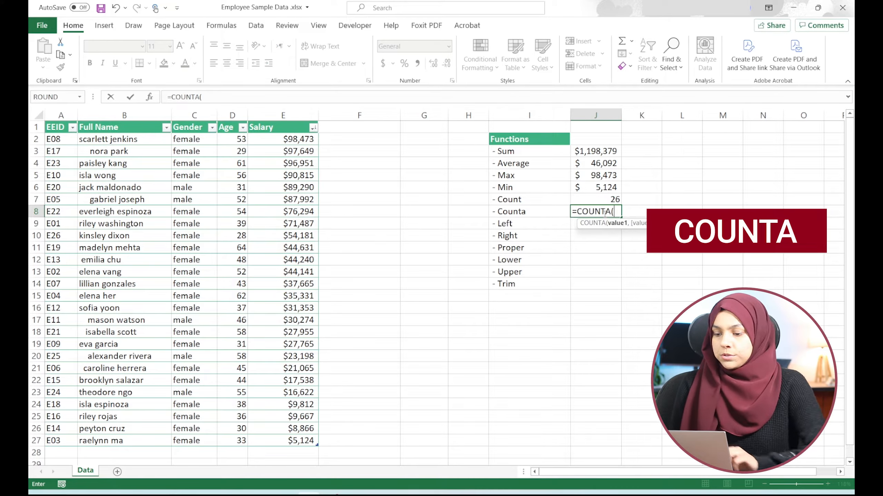
left_click_drag(195, 140, 198, 143)
key("shift+Left")
key("ctrl+shift+Down")
type(")")
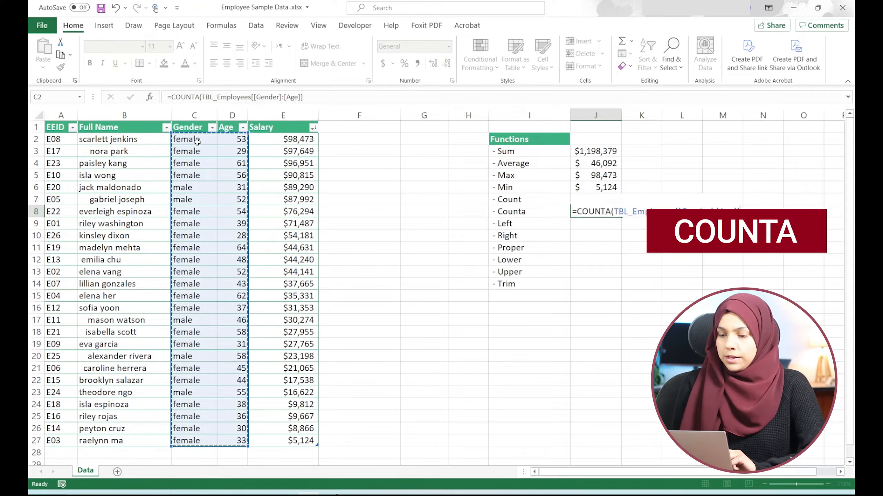
key("Return")
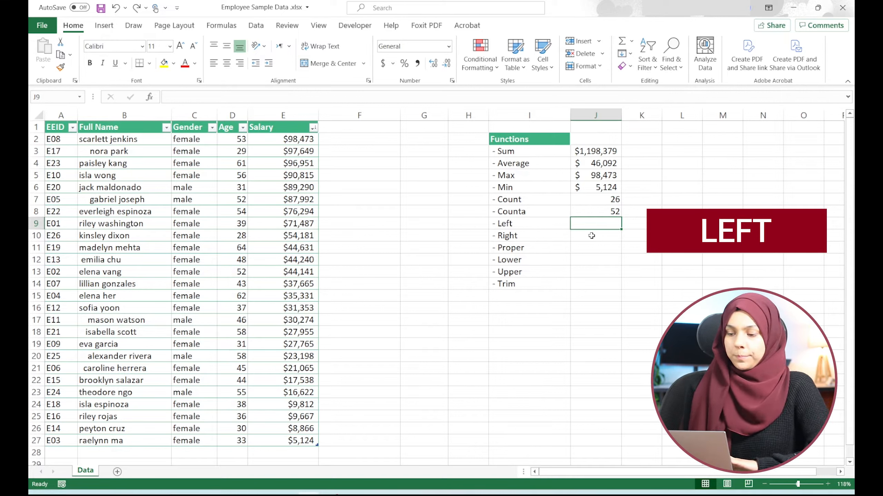
- Insert a new table column before the Age column
left_click(232, 116)
right_click(232, 115)
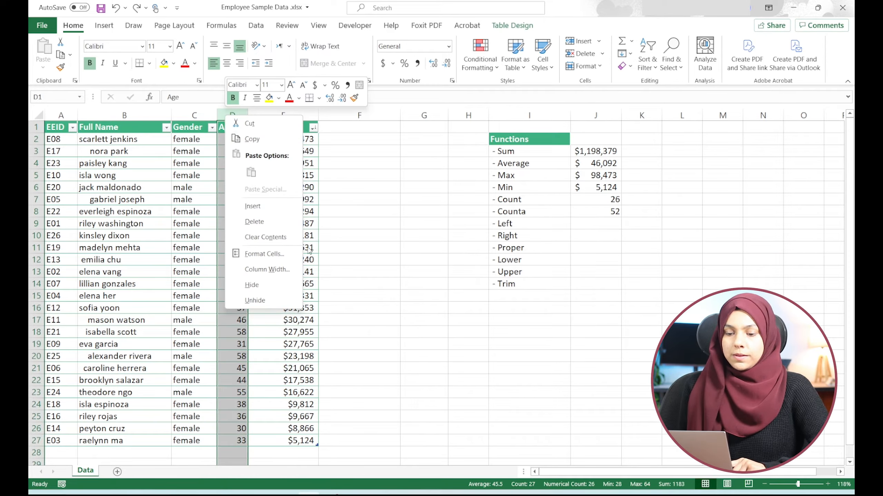
left_click(252, 206)
- Fill the new column with a LEFT formula returning the first character of each Gender value
type("=left")
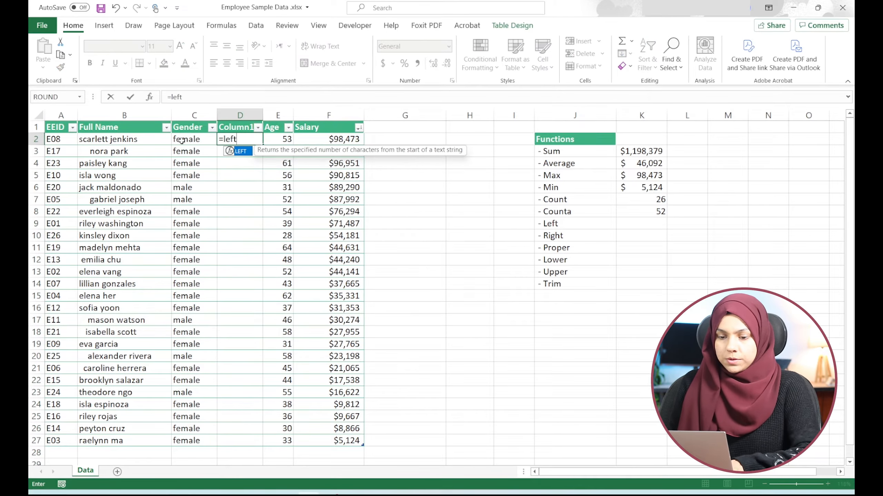
key("Tab")
left_click(199, 140)
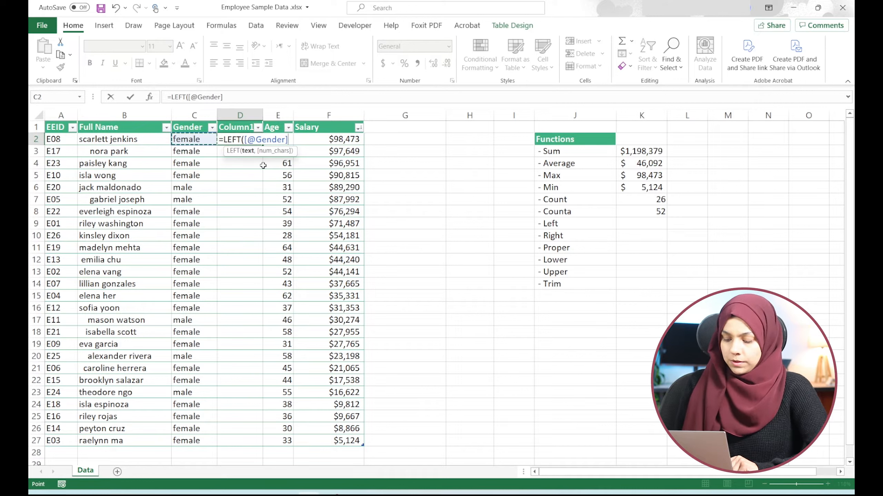
type(",")
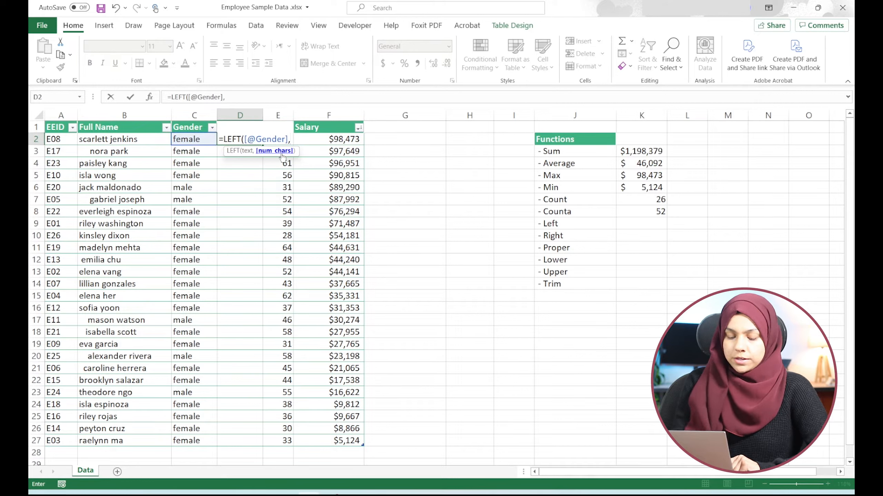
type("1")
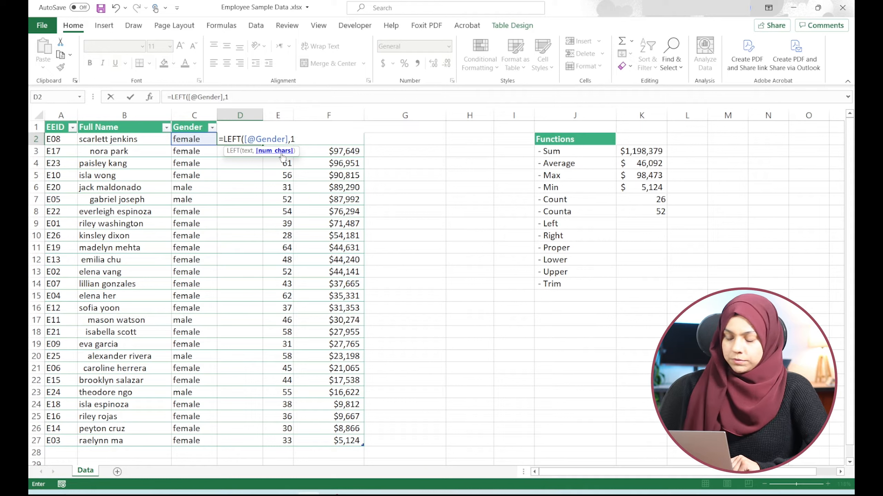
type(")")
key("ctrl+Return")
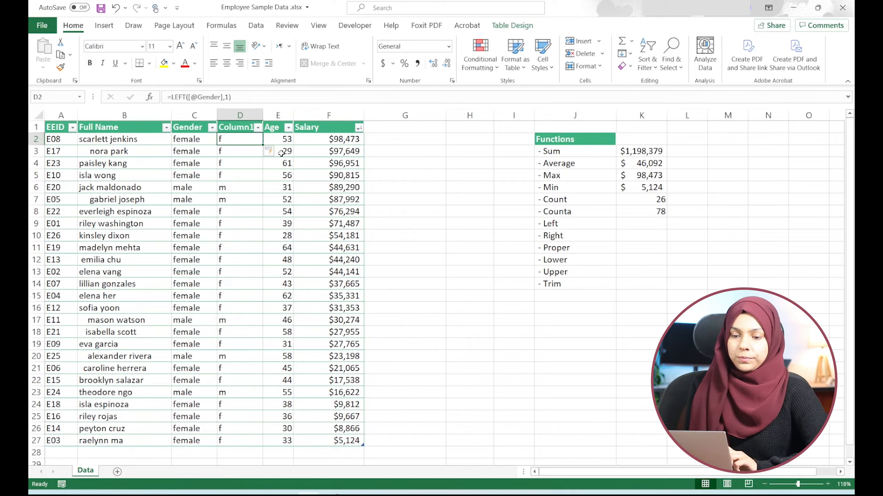
- Insert a new table column before the Full Name column
left_click(602, 238)
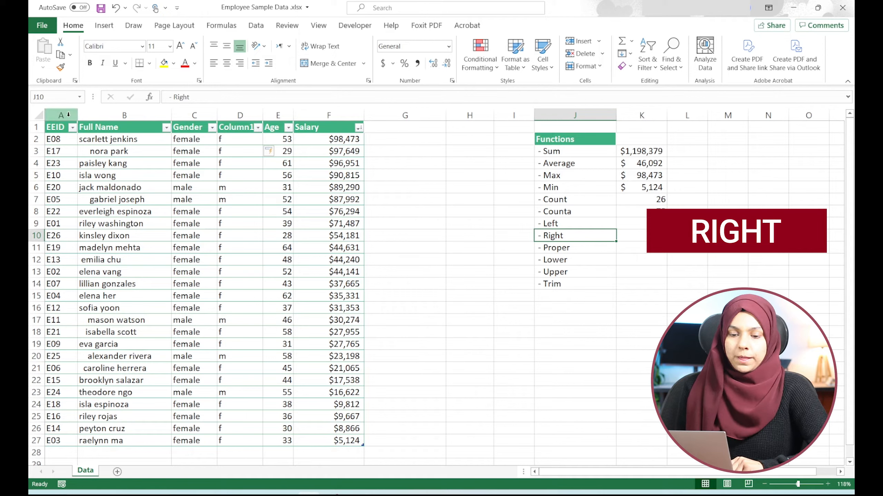
left_click(92, 115)
right_click(93, 118)
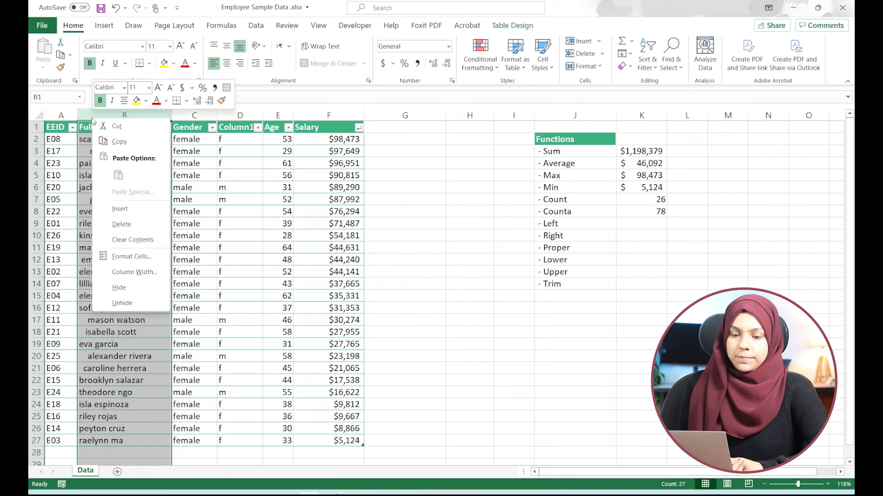
left_click(119, 209)
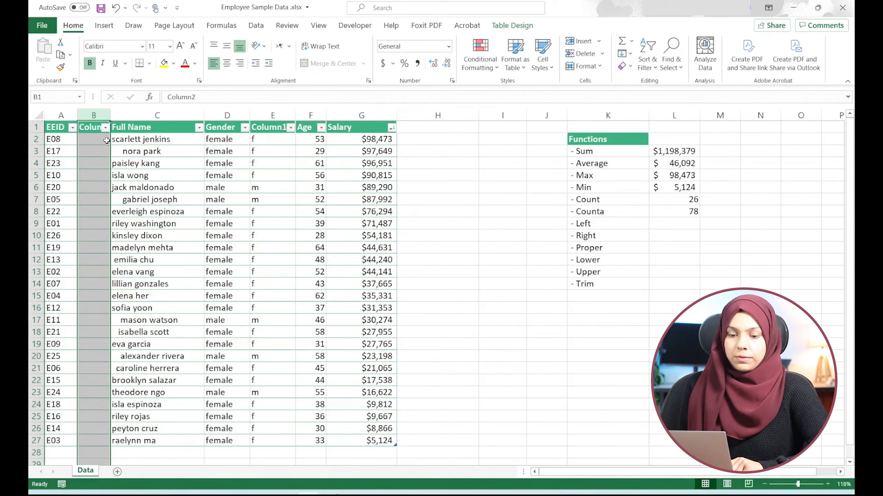
- Fill the new column with a RIGHT formula returning the last 2 characters of each EEID
left_click(105, 140)
type("=RIGHT(")
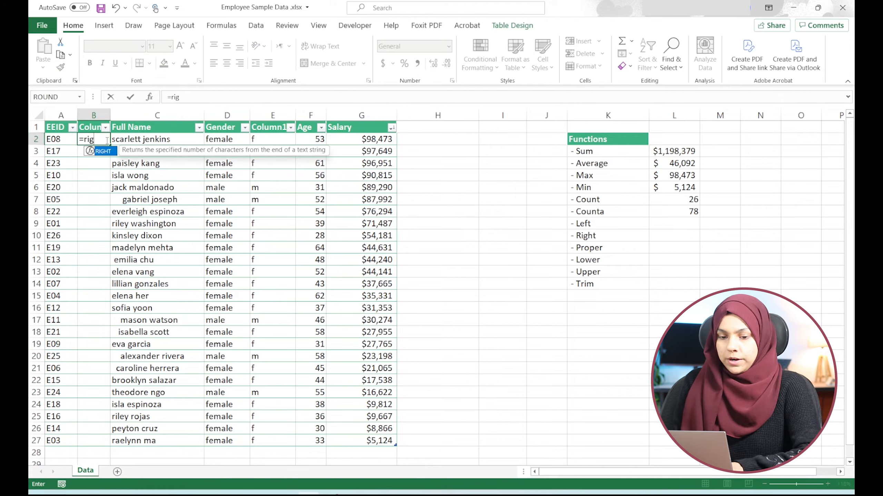
left_click(49, 139)
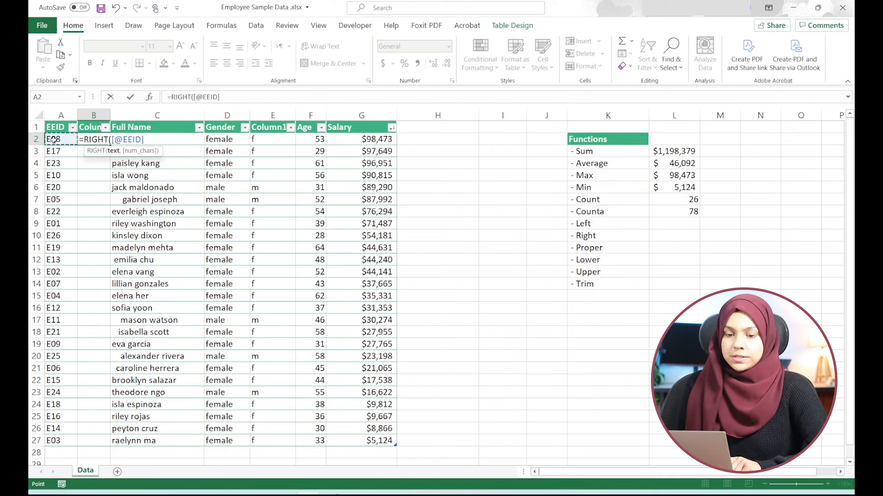
type(",")
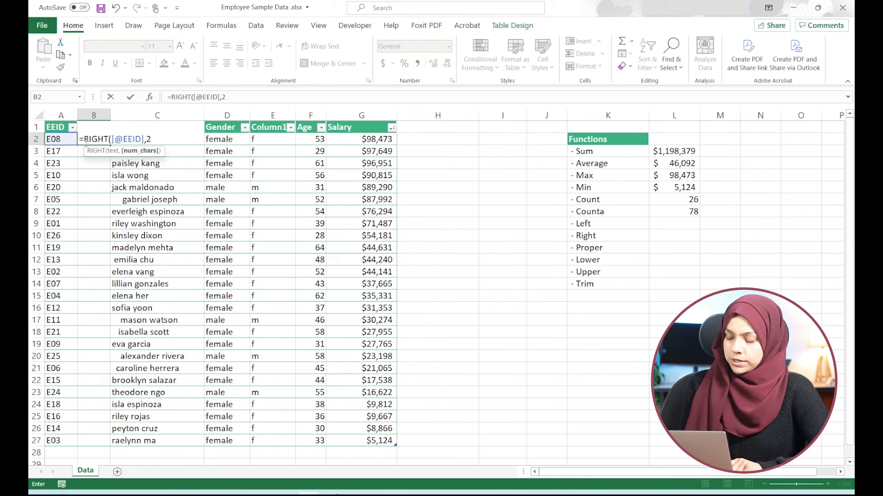
type("2")
key("Return")
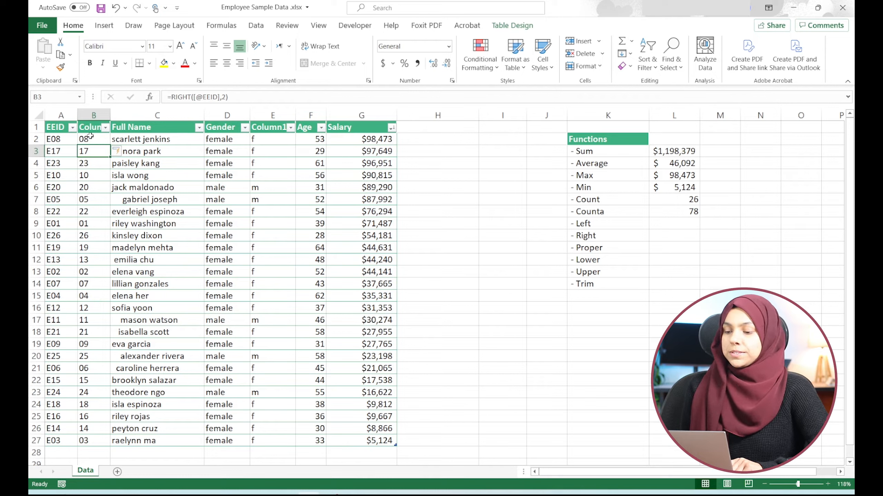
- Insert a new table column before the Gender column
left_click(590, 248)
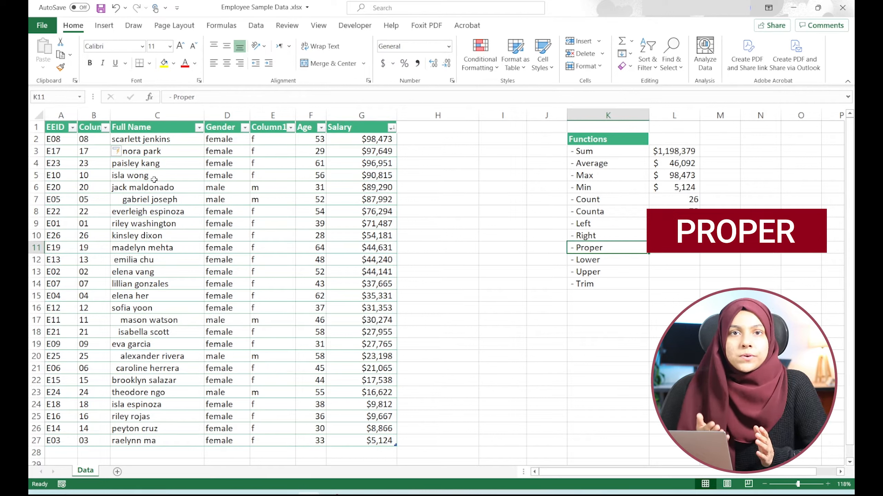
left_click(177, 117)
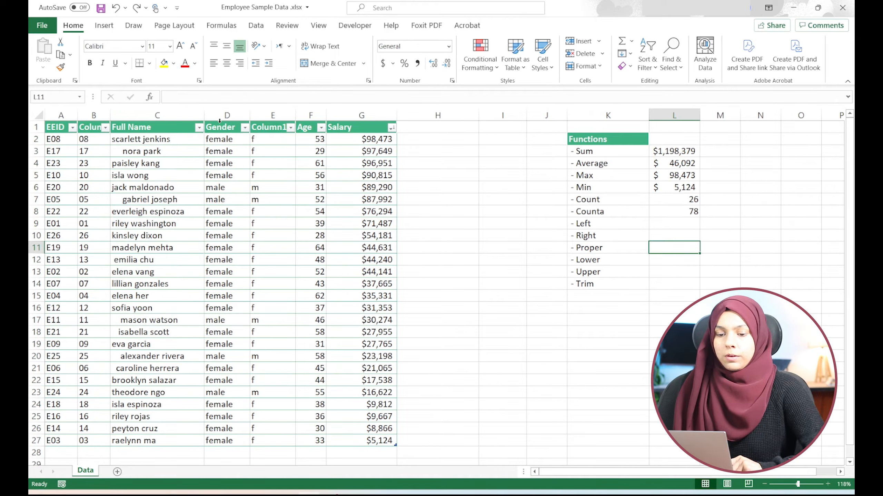
left_click(222, 117)
right_click(224, 115)
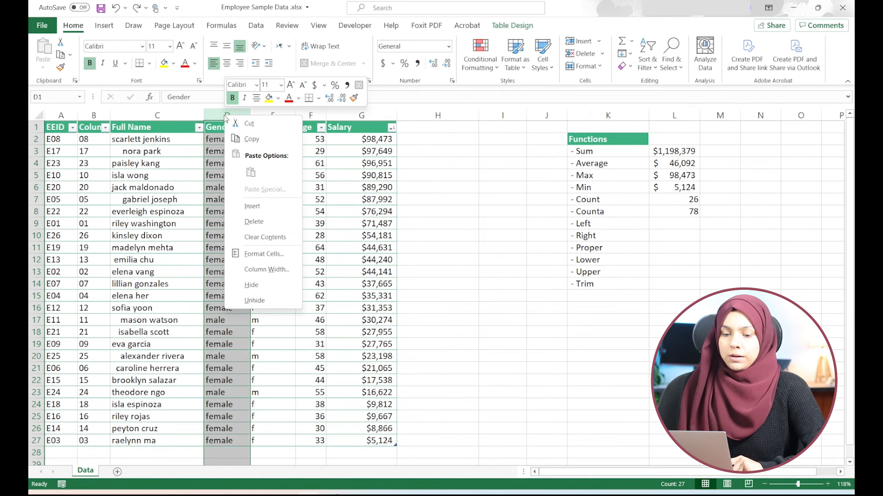
left_click(247, 207)
- Fill the new column with a PROPER formula applied to each Full Name
left_click(228, 139)
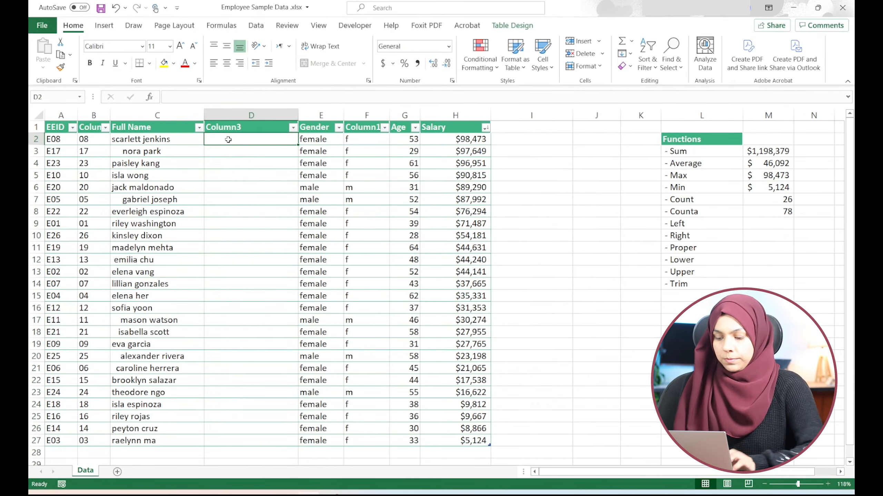
type("=pr")
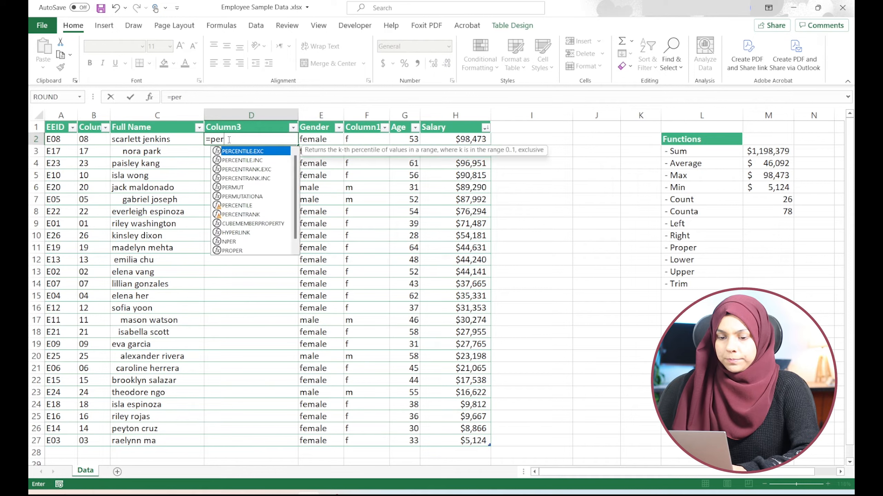
type("op")
key("Tab")
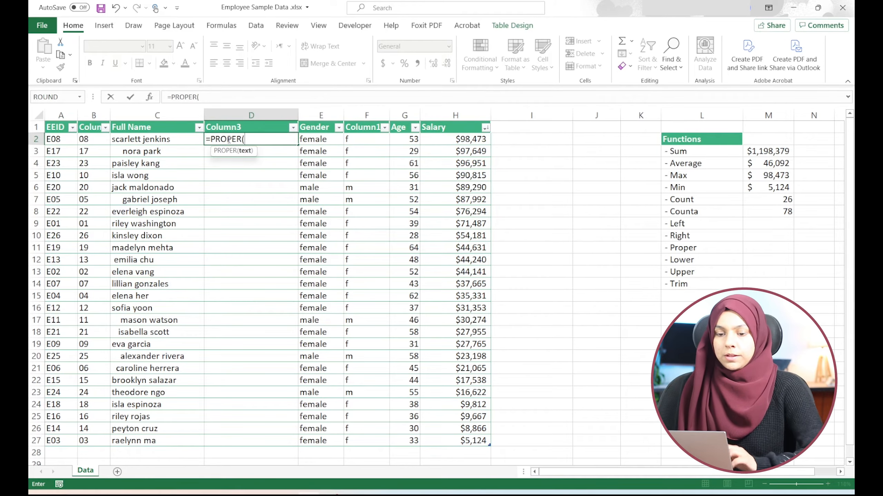
left_click(142, 139)
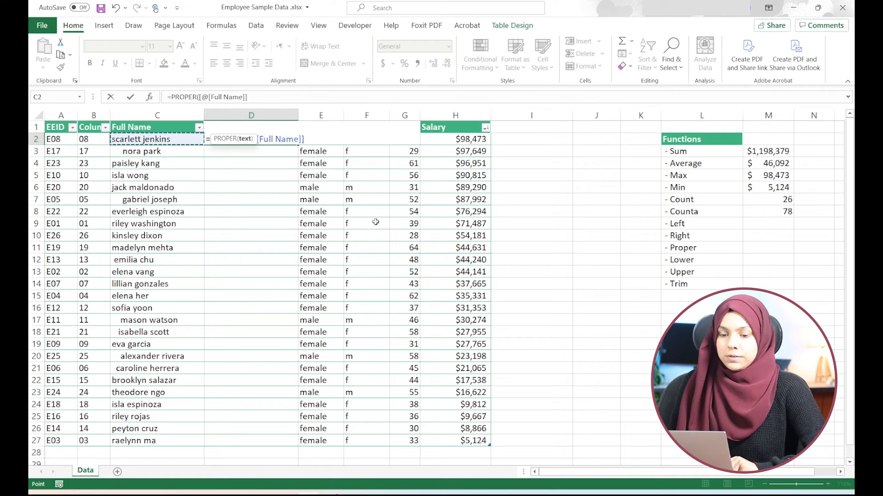
key("Return")
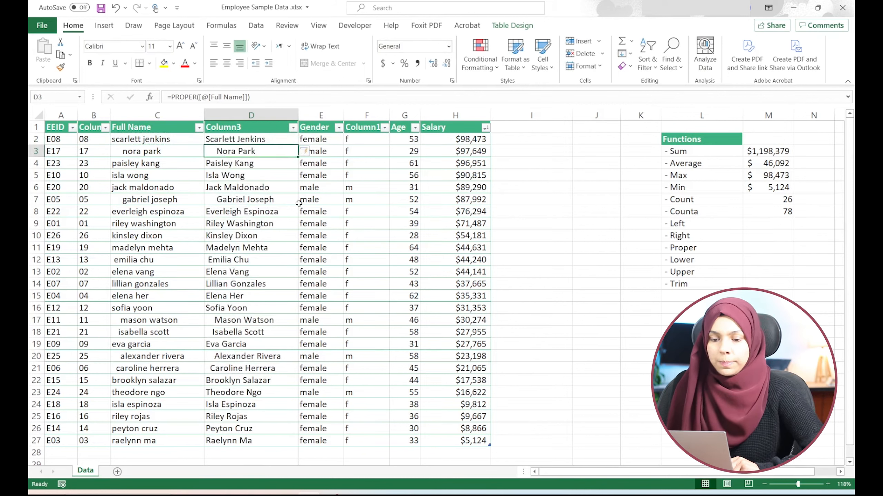
- Replace the new column's formula with an UPPER formula applied to each Full Name
key("Up")
key("Left")
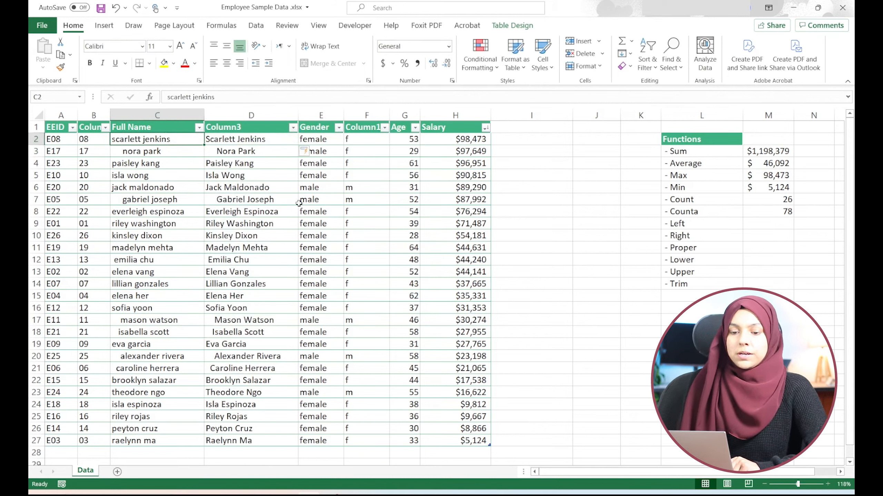
key("Right")
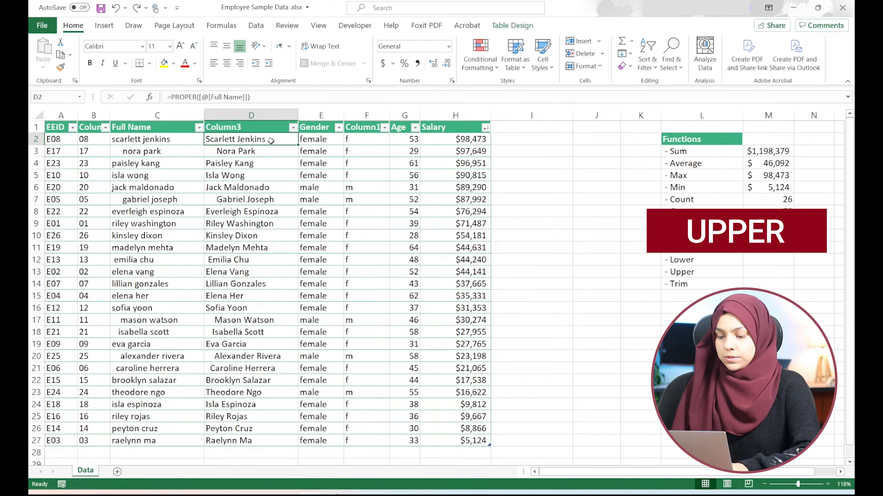
type("=upper")
key("Tab")
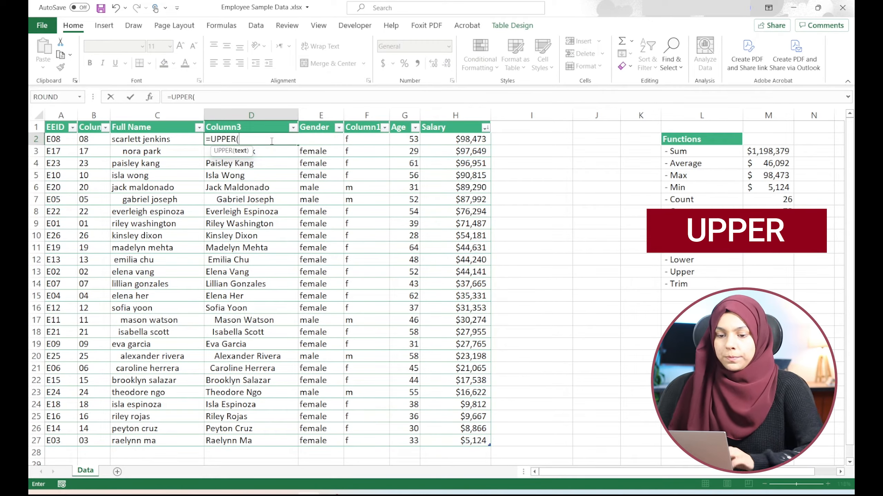
left_click(155, 139)
key("ctrl+Return")
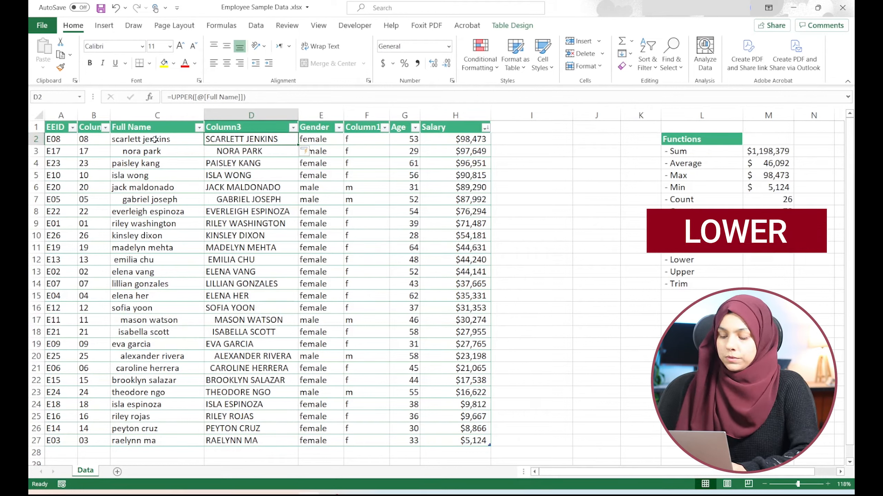
- Replace the new column's formula with a LOWER formula applied to each Full Name
type("=low")
key("Tab")
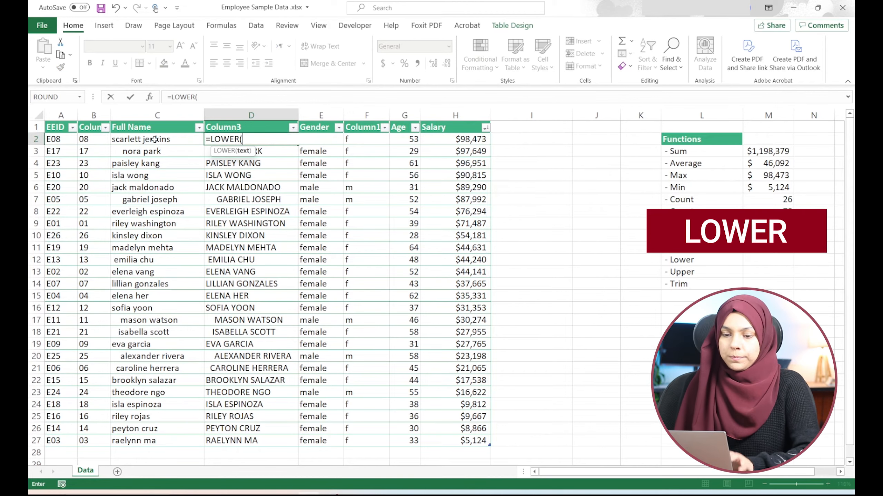
left_click(144, 140)
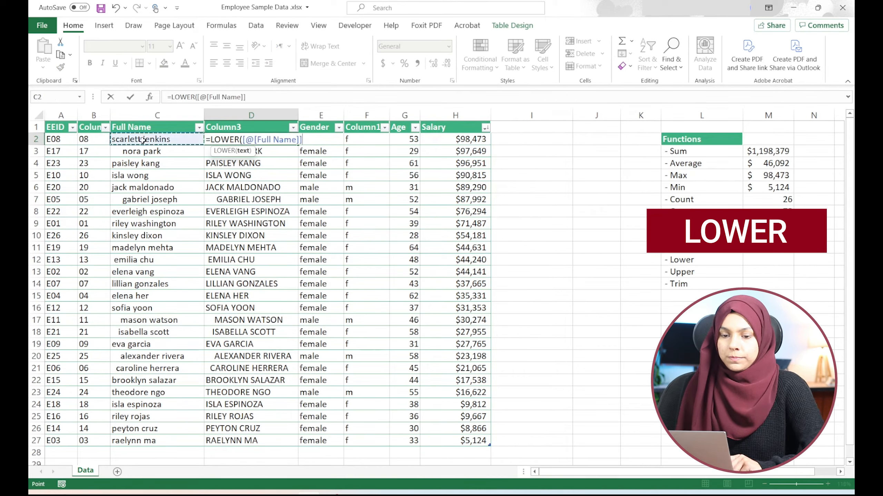
key("Return")
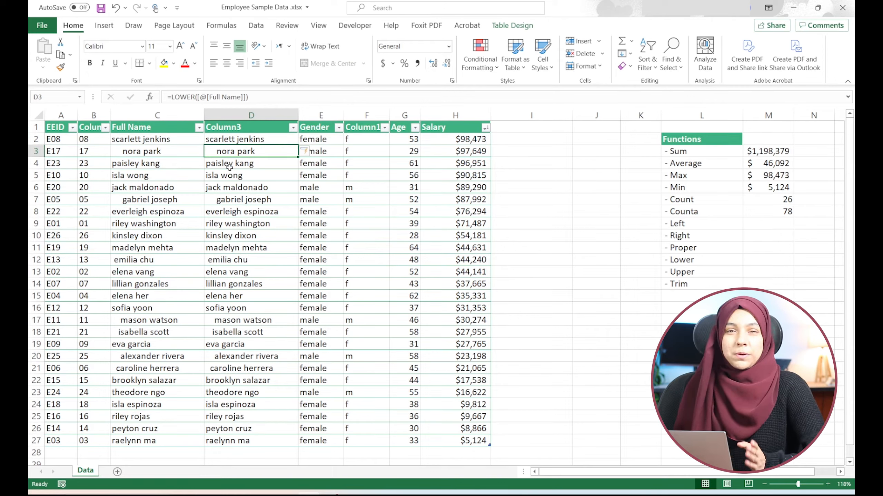
- Replace the new column's formula with a PROPER formula applied to each Full Name
key("Up")
type("=up")
key("BackSpace")
key("BackSpace")
type("pro")
key("Tab")
key("BackSpace")
key("BackSpace")
type("p")
key("Tab")
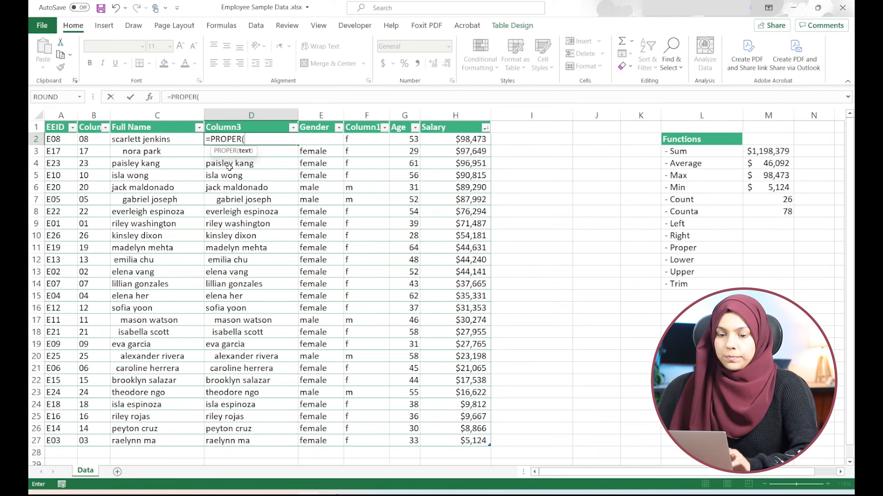
left_click(164, 139)
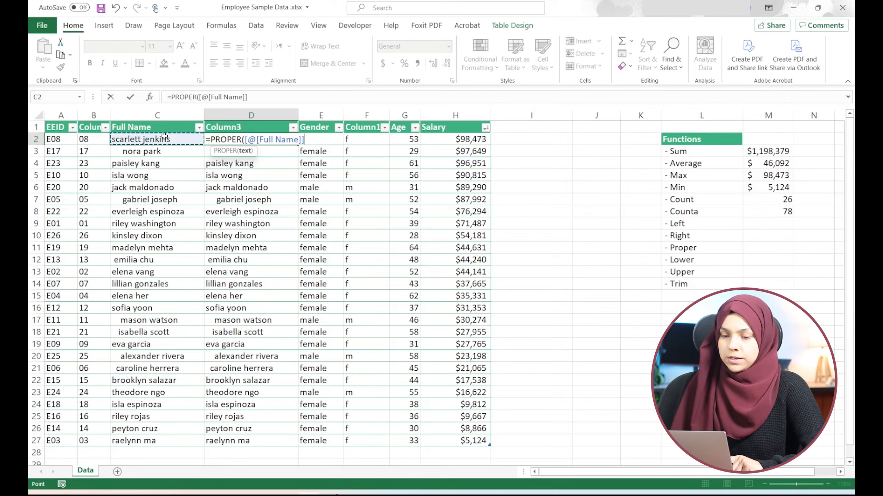
key("Return")
- Wrap the gender-initial column's LEFT formula in UPPER so the initials become capitals
left_click(378, 142)
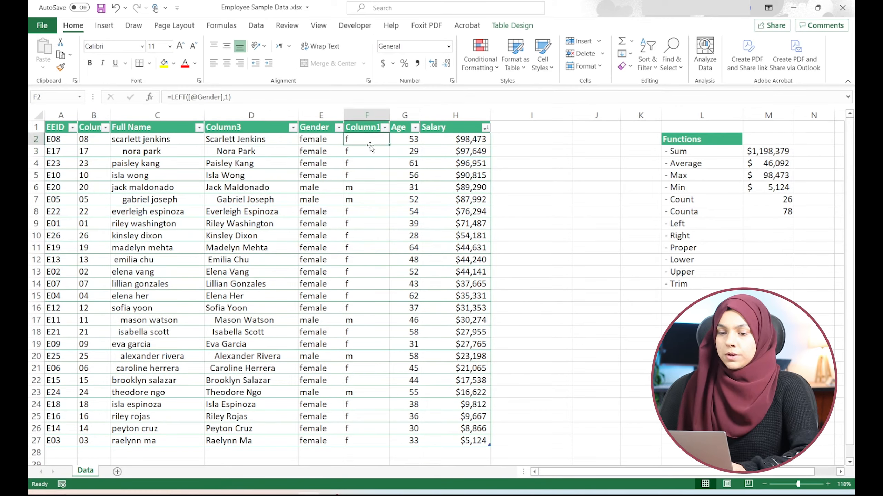
double_click(351, 138)
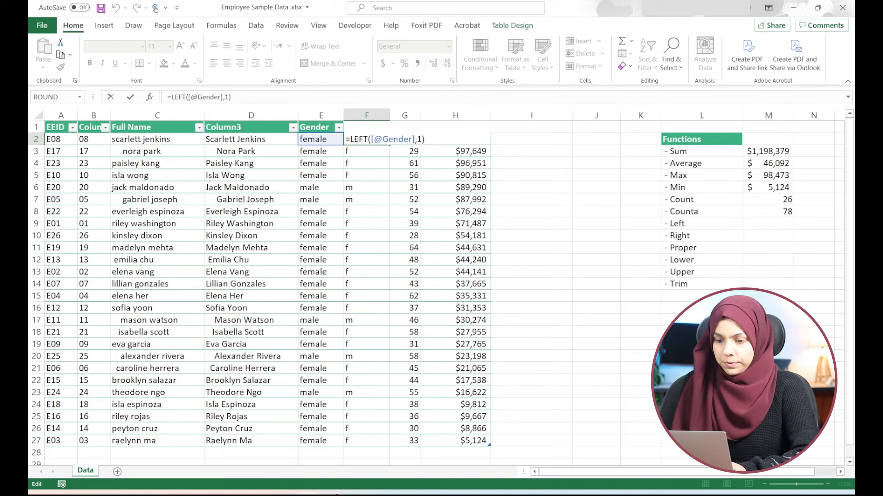
type("UPPER(")
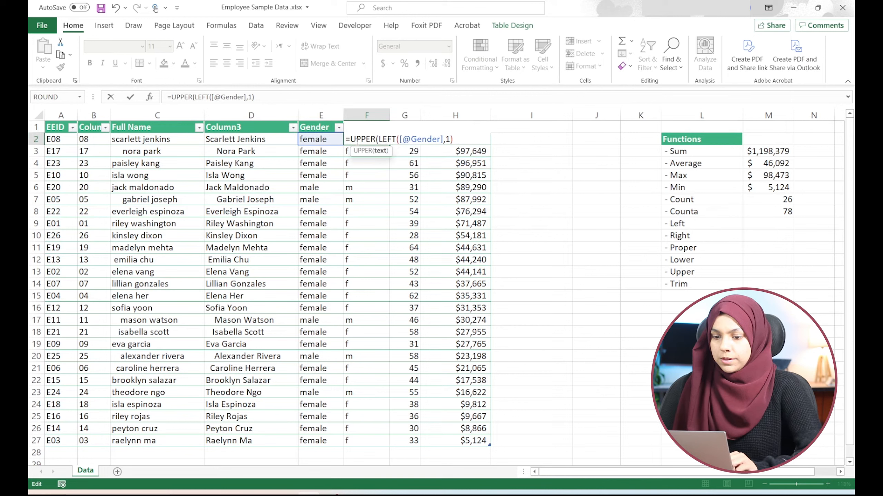
key("Right")
key("Right")
key("Right")
key("Right")
key("Right")
key("Right")
key("Right")
key("Right")
key("Right")
key("Right")
key("Right")
key("Right")
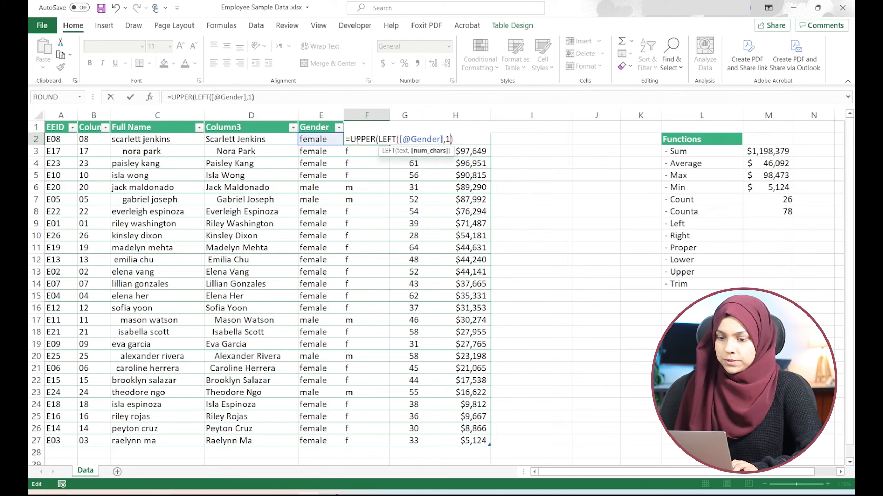
key("Return")
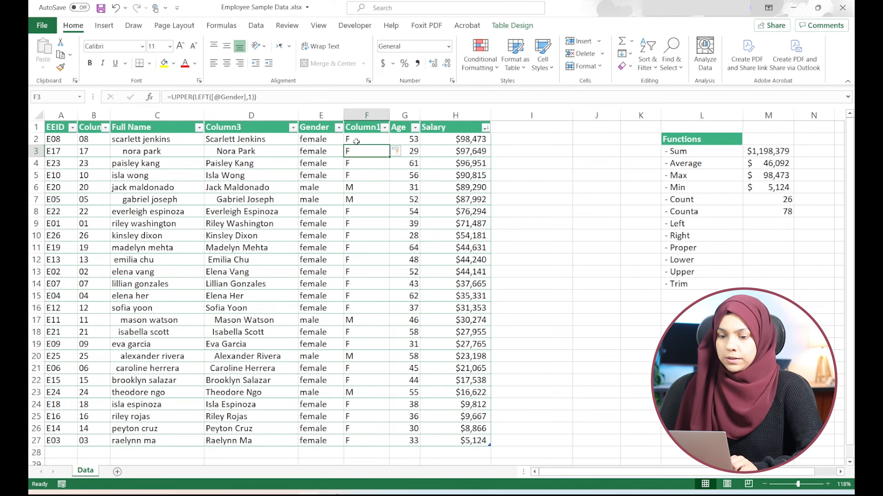
- Wrap the new name column's PROPER formula in TRIM to strip the extra spaces
left_click(356, 141)
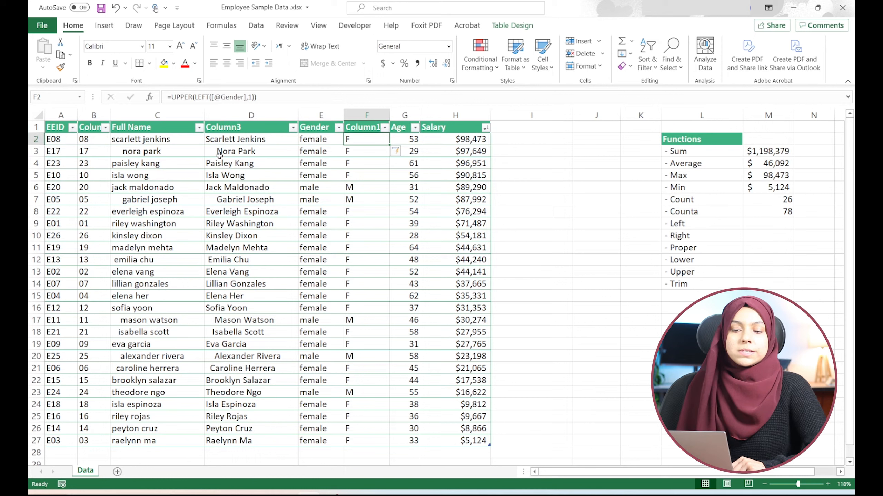
left_click(270, 139)
double_click(252, 139)
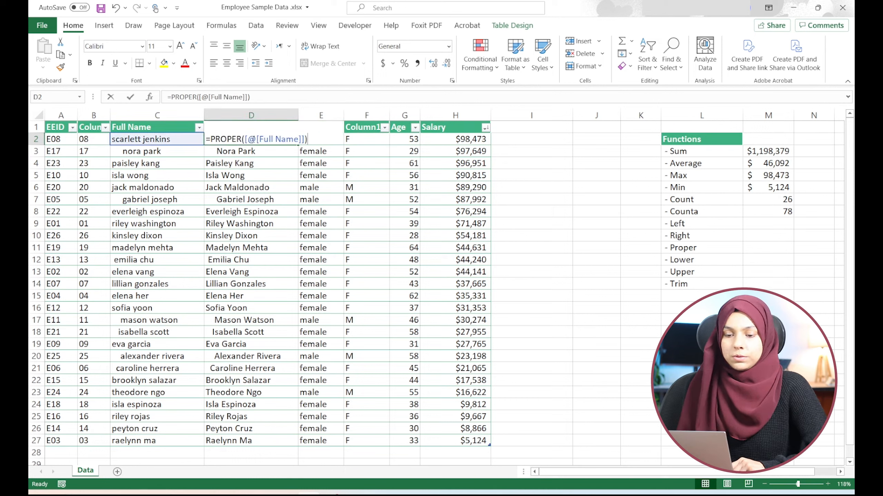
left_click(211, 139)
type("TRIM(")
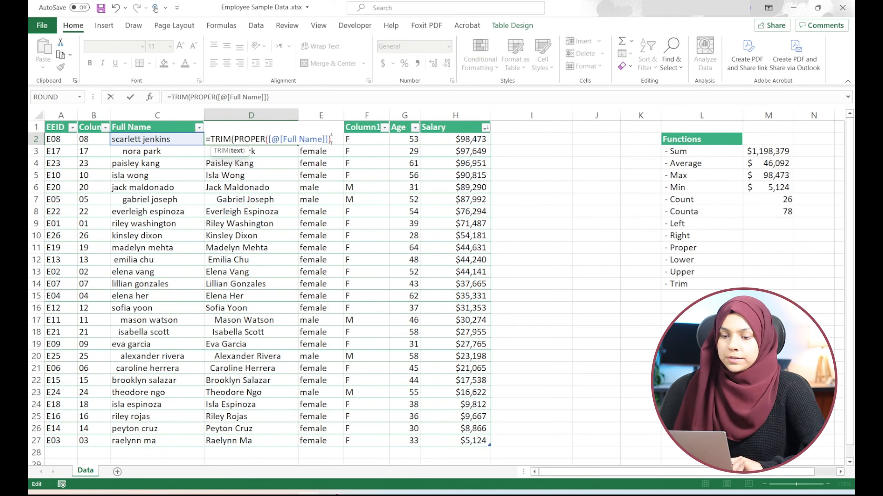
type(")")
key("Return")
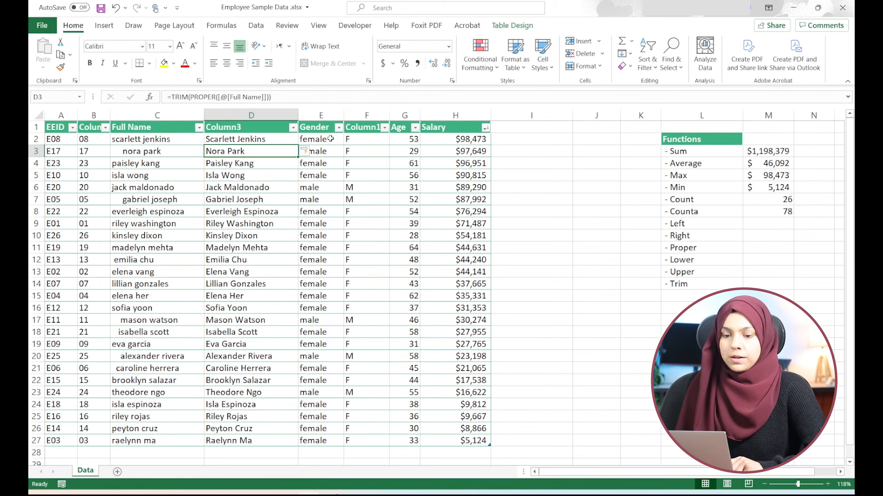
- Copy the whole table and paste it back over itself as values
key("Up")
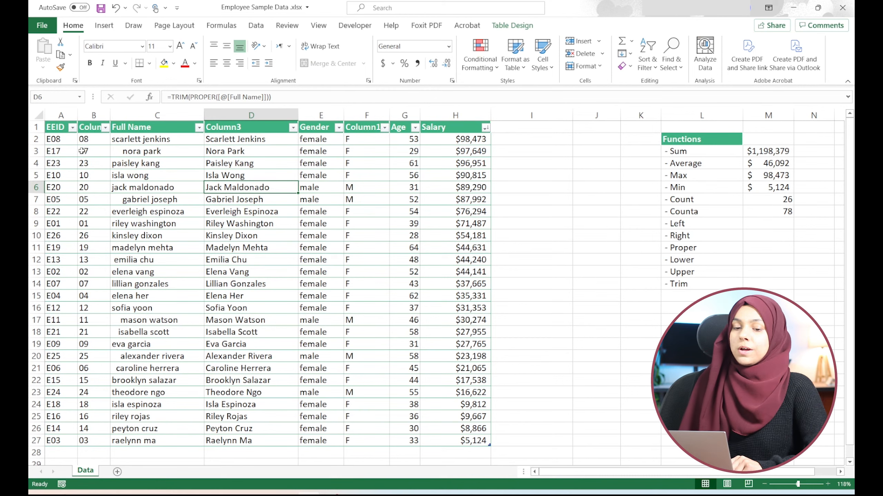
left_click(66, 150)
key("ctrl+a")
key("ctrl+c")
right_click(113, 144)
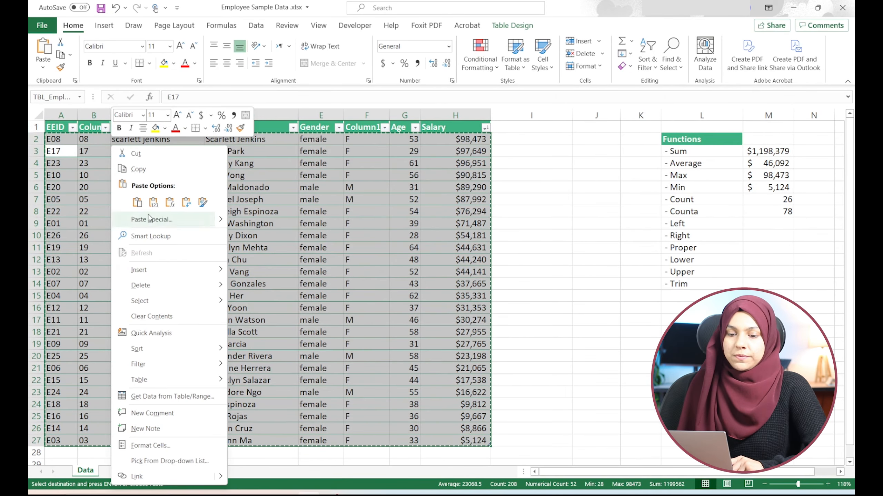
left_click(153, 202)
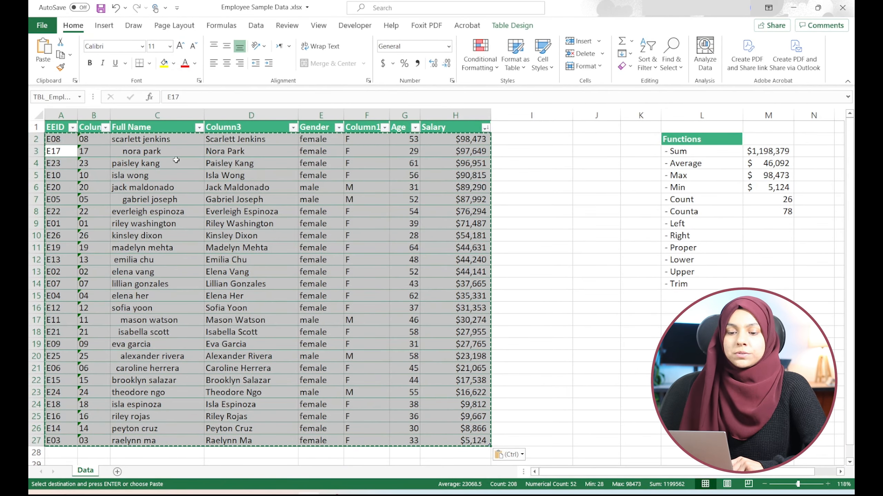
left_click(159, 160)
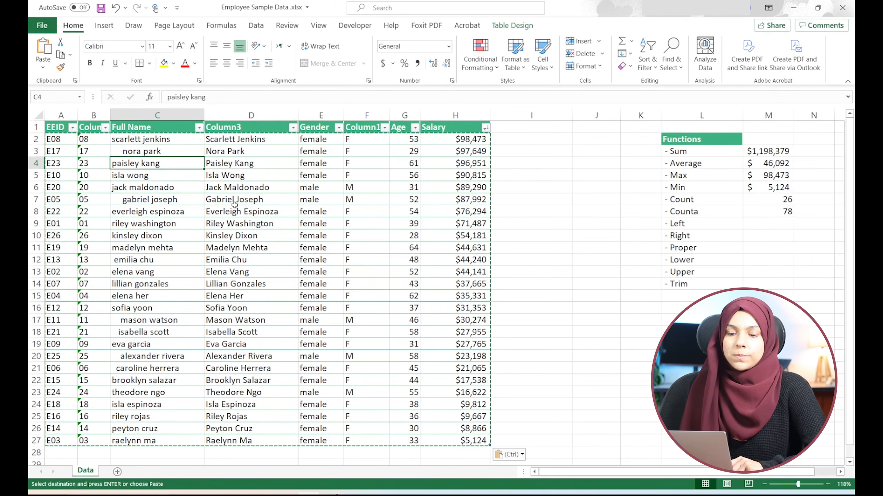
- Delete the original Full Name, EEID and Gender columns from the table
left_click(156, 115)
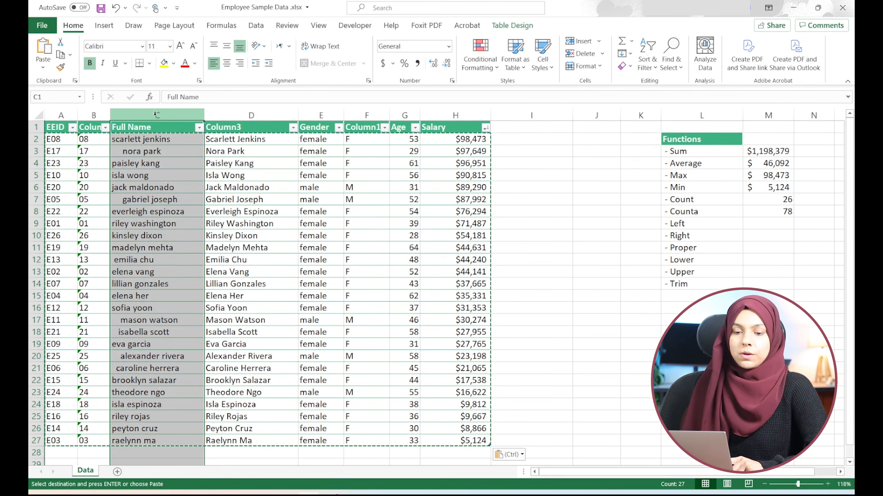
right_click(156, 114)
left_click(188, 223)
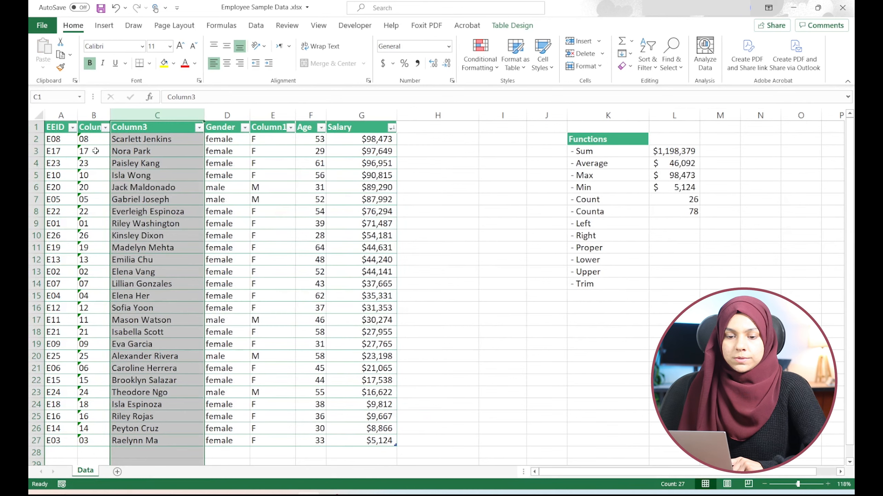
left_click(61, 115)
right_click(60, 115)
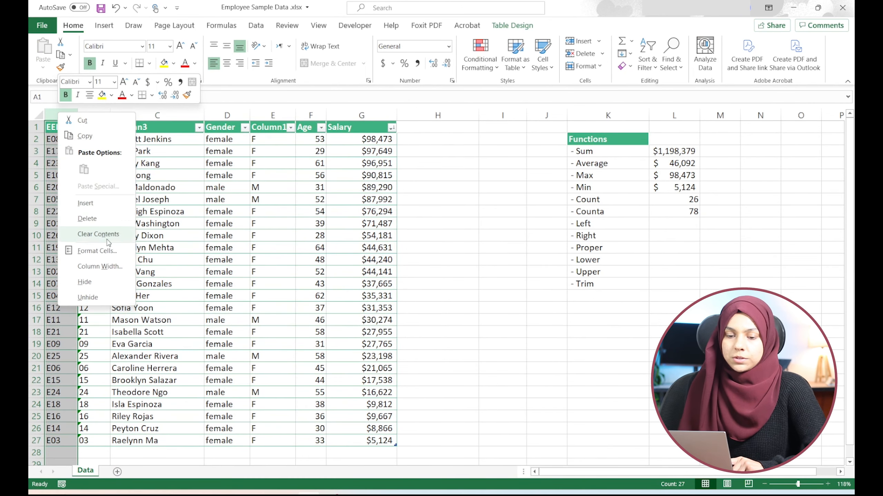
left_click(95, 219)
left_click(203, 115)
right_click(203, 115)
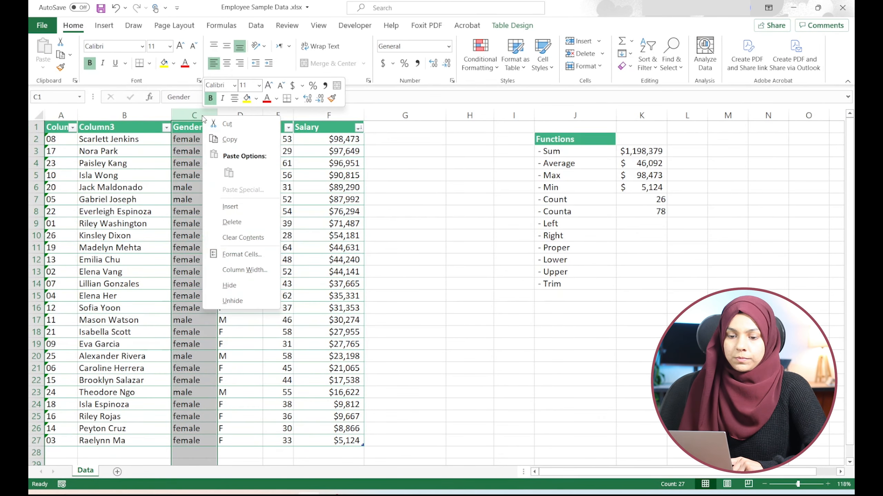
left_click(231, 222)
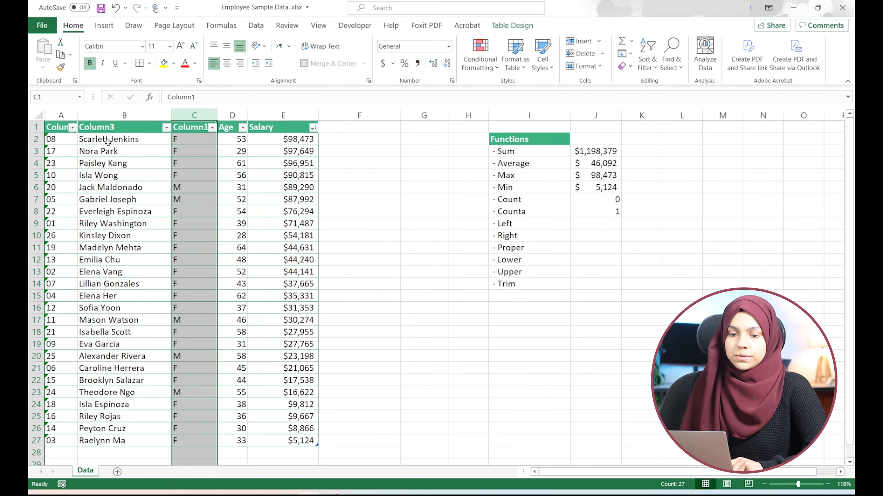
- Rename the remaining column headers to ID, Full Name and Gender
left_click(95, 129)
left_click(56, 128)
type("I")
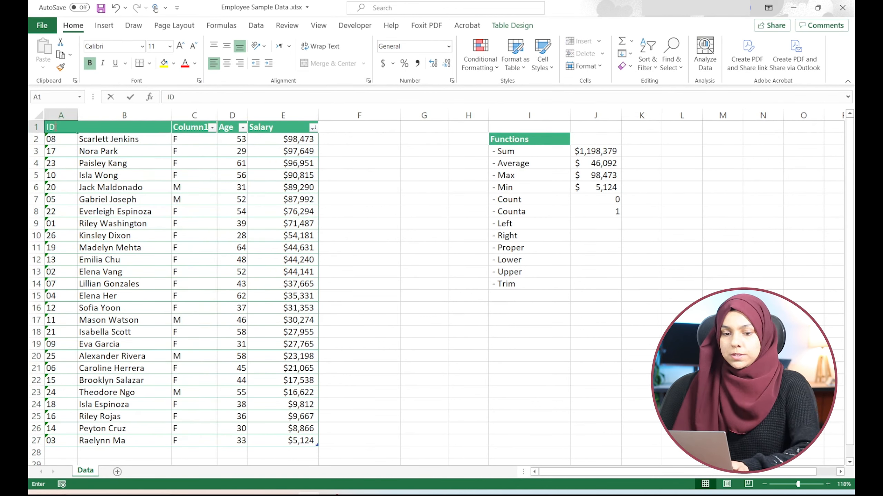
type("D")
key("Tab")
type("fULL")
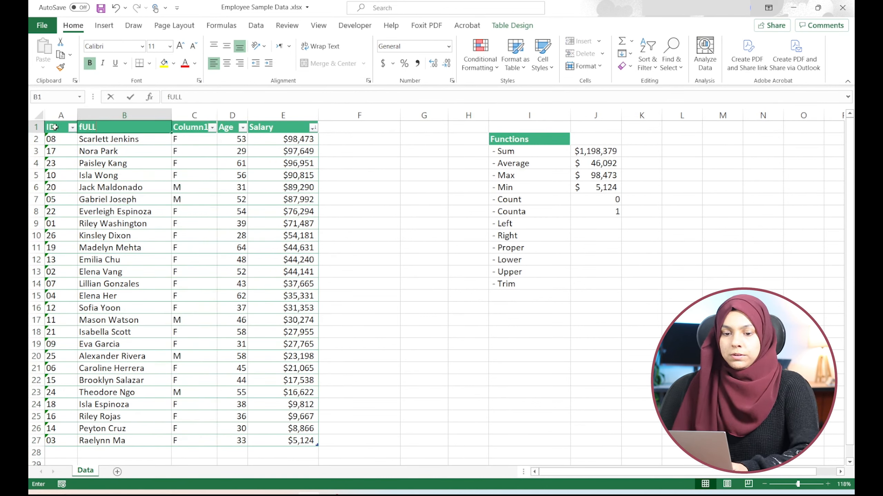
key("BackSpace")
key("BackSpace")
key("BackSpace")
key("BackSpace")
type("Full Name")
key("Tab")
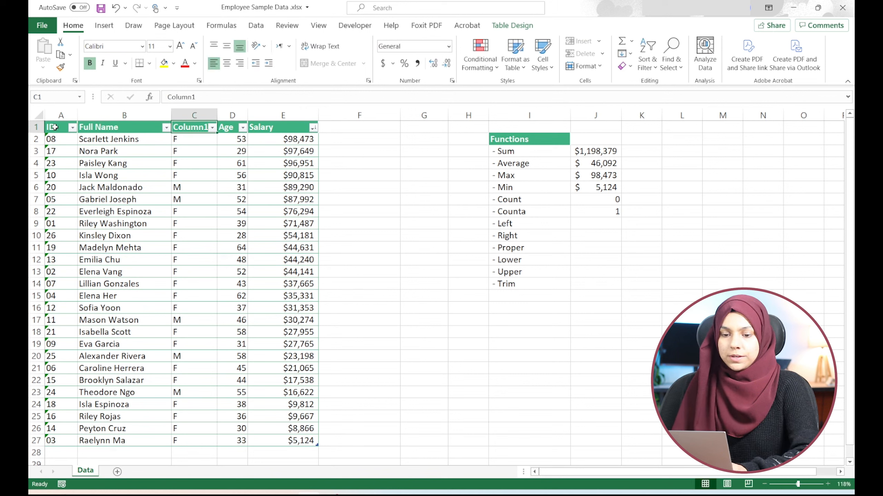
type("Gender")
key("Return")
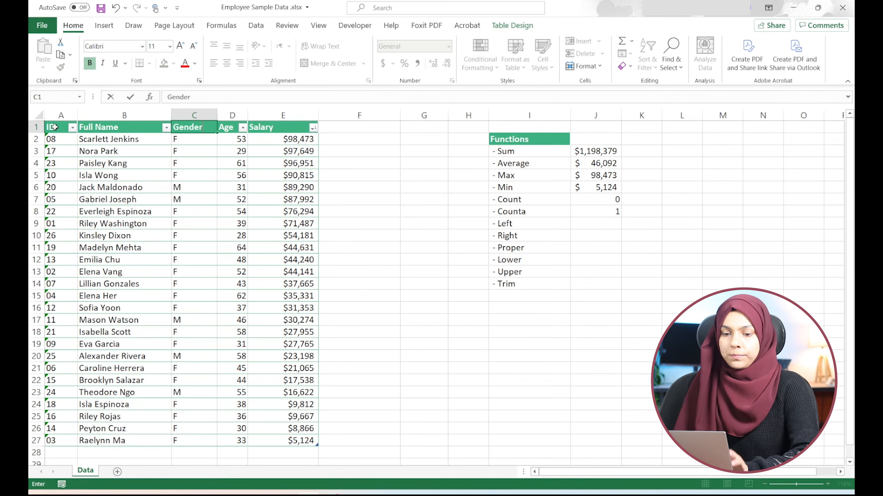